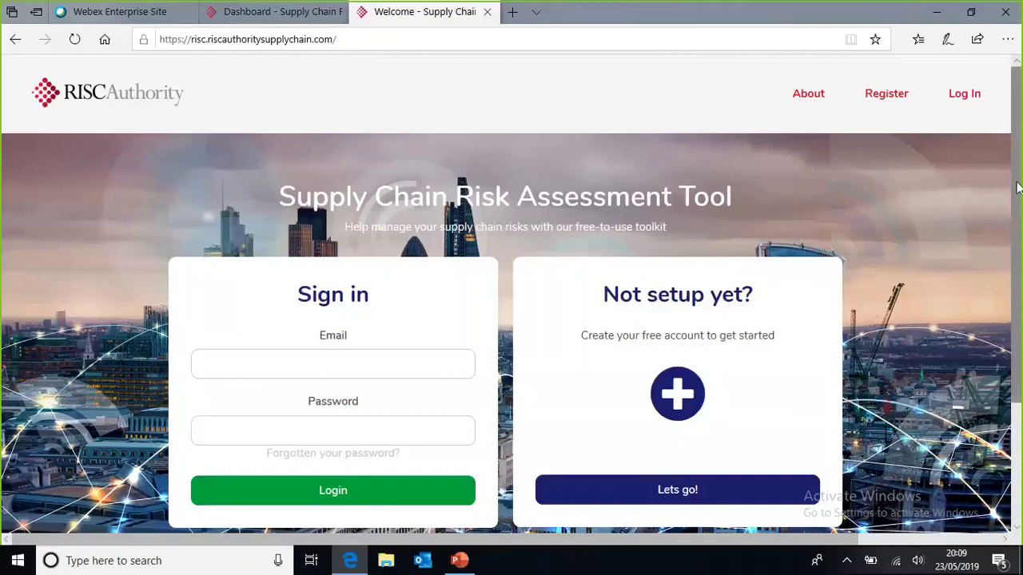
# Step: Sign out of the dashboard session and open the 'Create your company account' form
pyautogui.moveTo(1017, 188); pyautogui.dragTo(1020, 203)
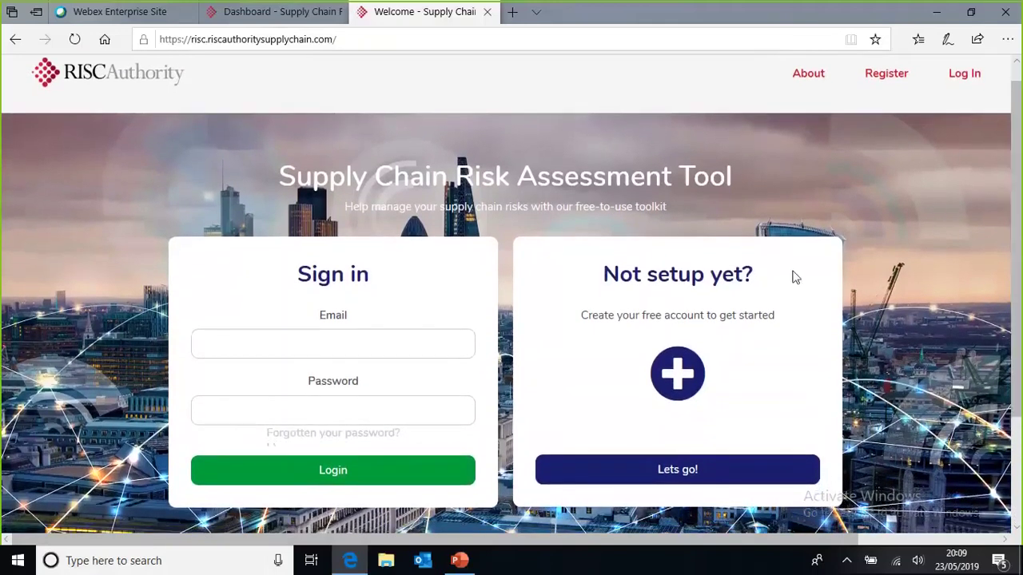
pyautogui.click(665, 472)
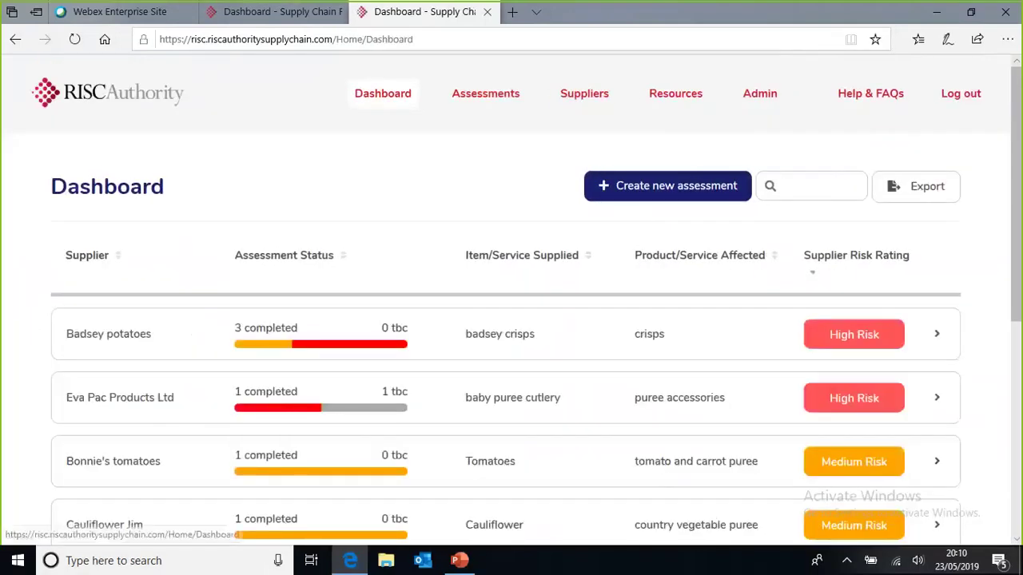
pyautogui.click(318, 16)
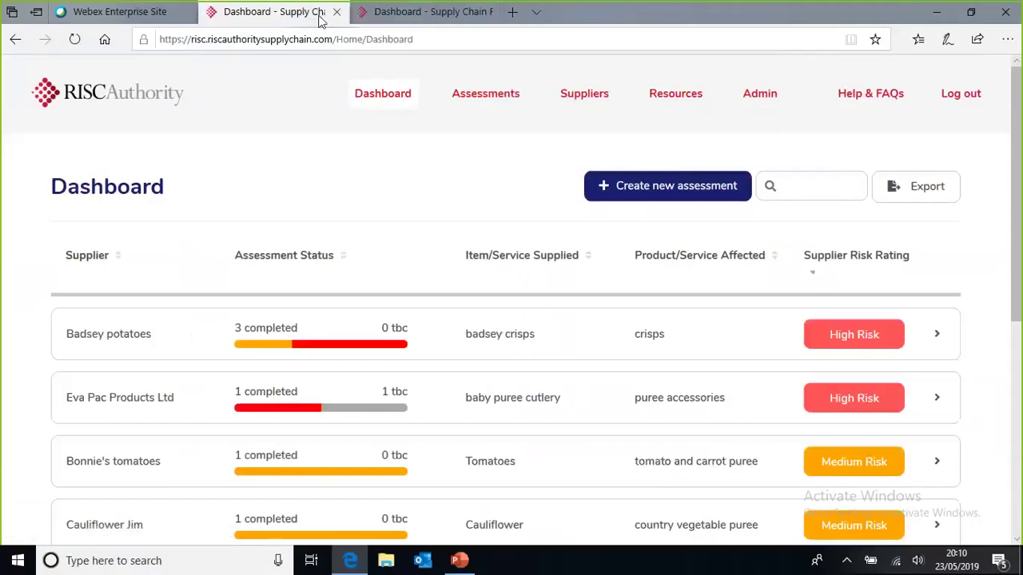
pyautogui.click(414, 16)
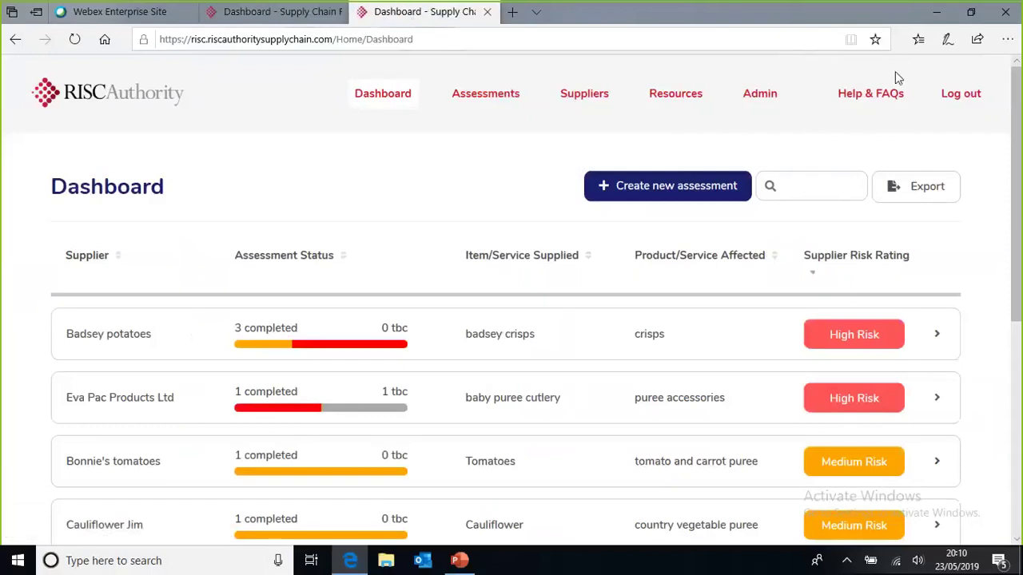
pyautogui.click(962, 96)
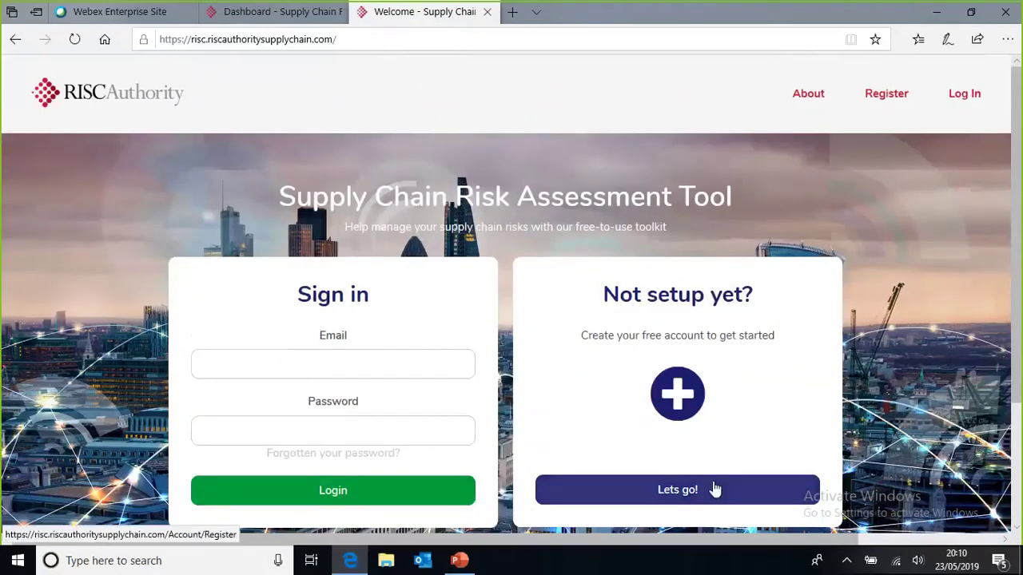
pyautogui.click(715, 490)
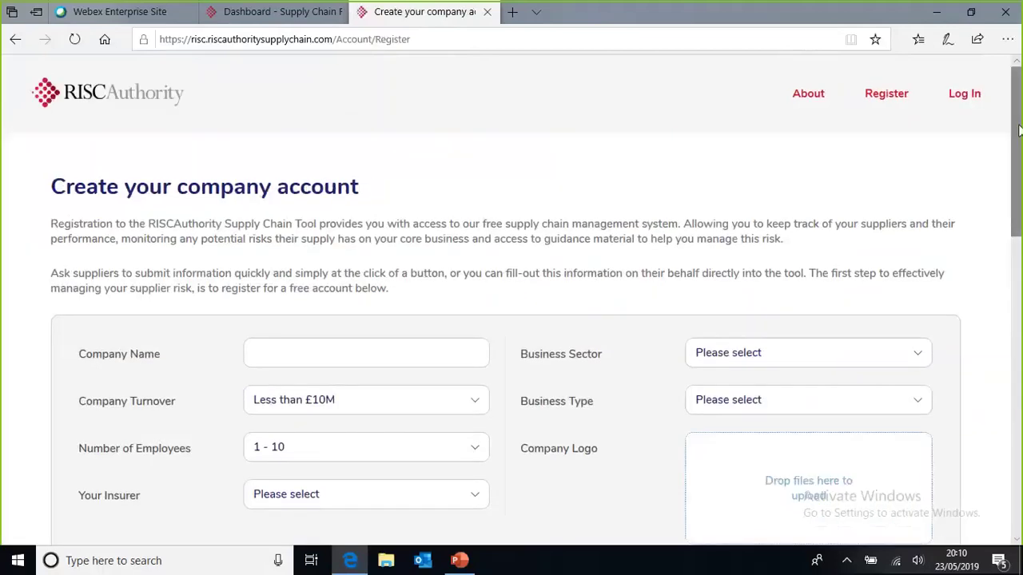
# Step: Keep turnover at Less than £10M and employees at 1 - 10, and browse the insurer list
pyautogui.moveTo(1019, 130); pyautogui.dragTo(1020, 163)
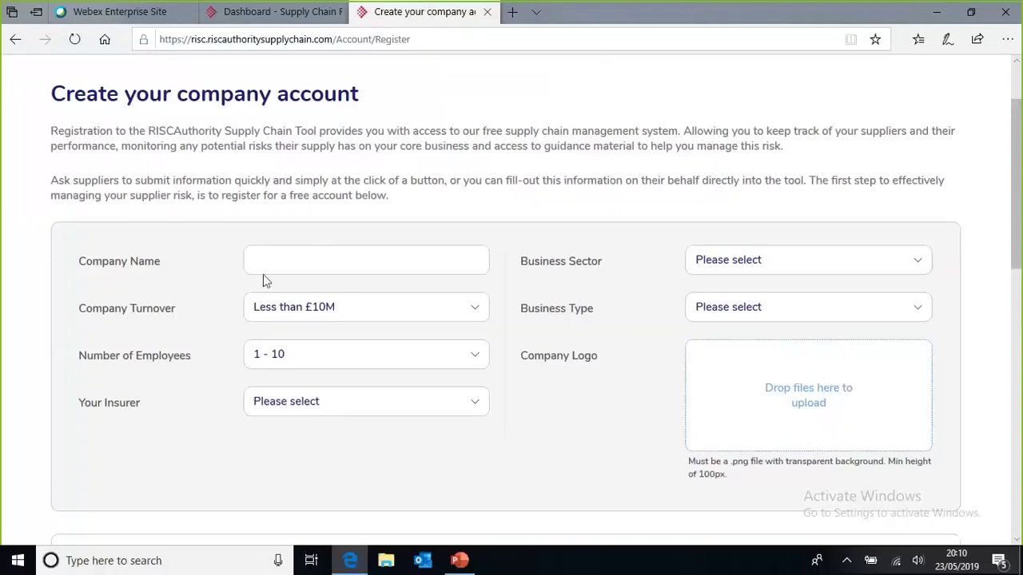
pyautogui.click(297, 319)
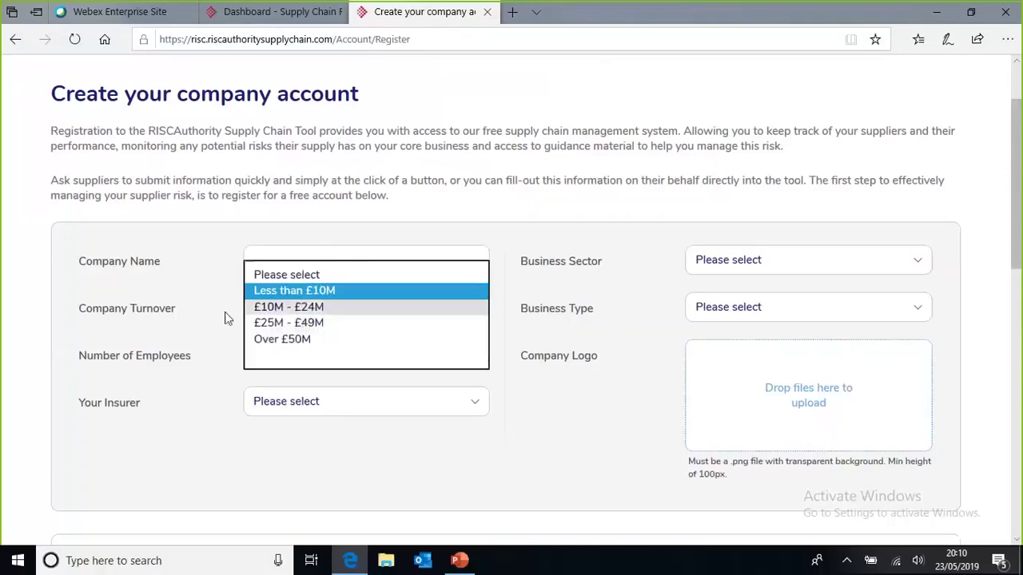
pyautogui.press('Return')
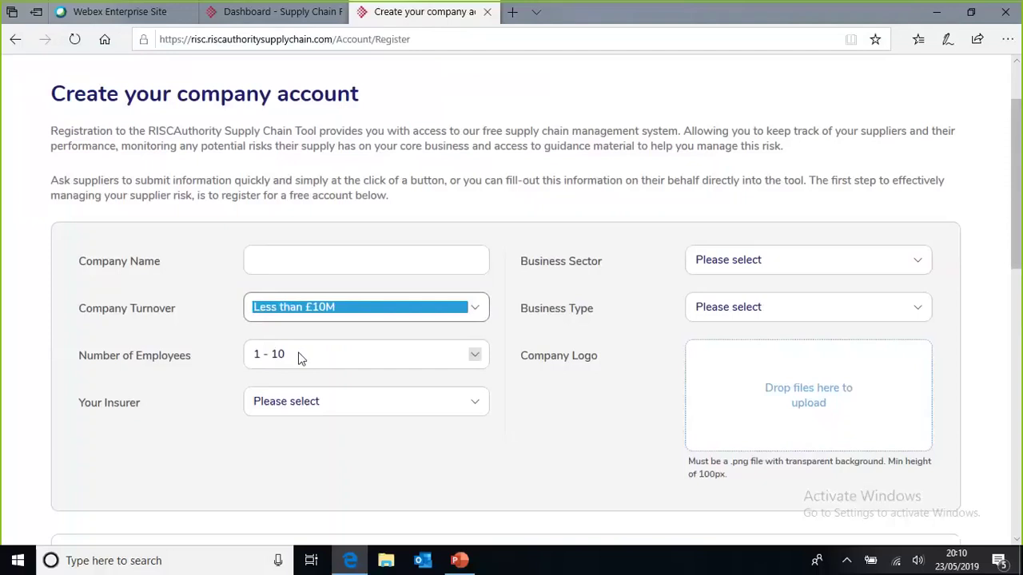
pyautogui.click(295, 356)
pyautogui.press('Return')
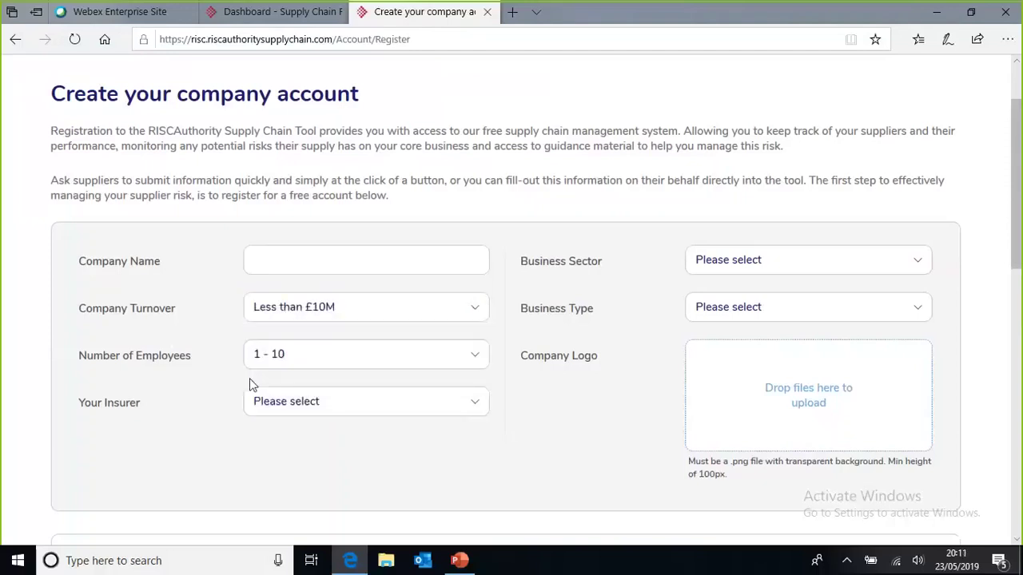
pyautogui.click(294, 403)
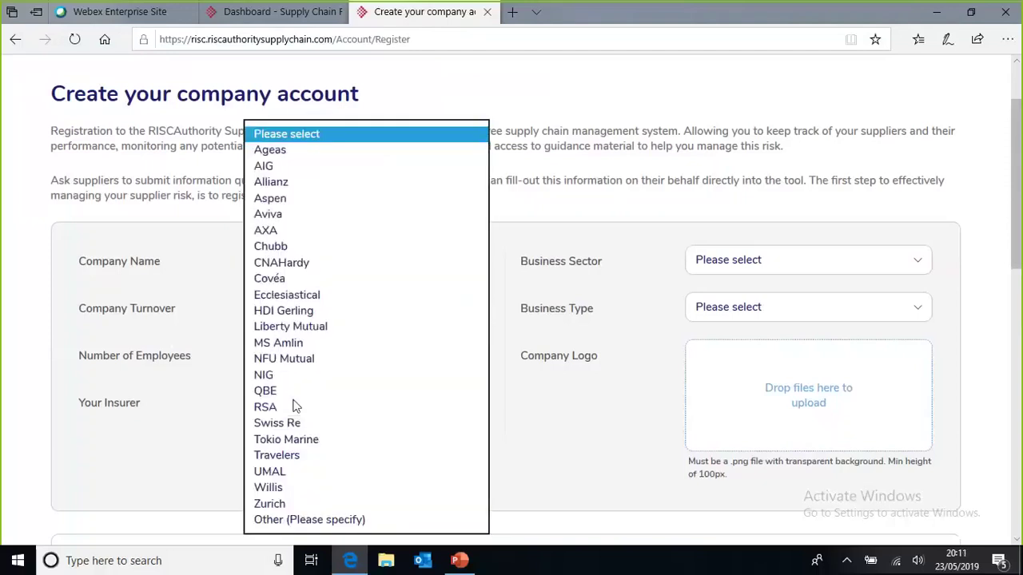
pyautogui.click(201, 405)
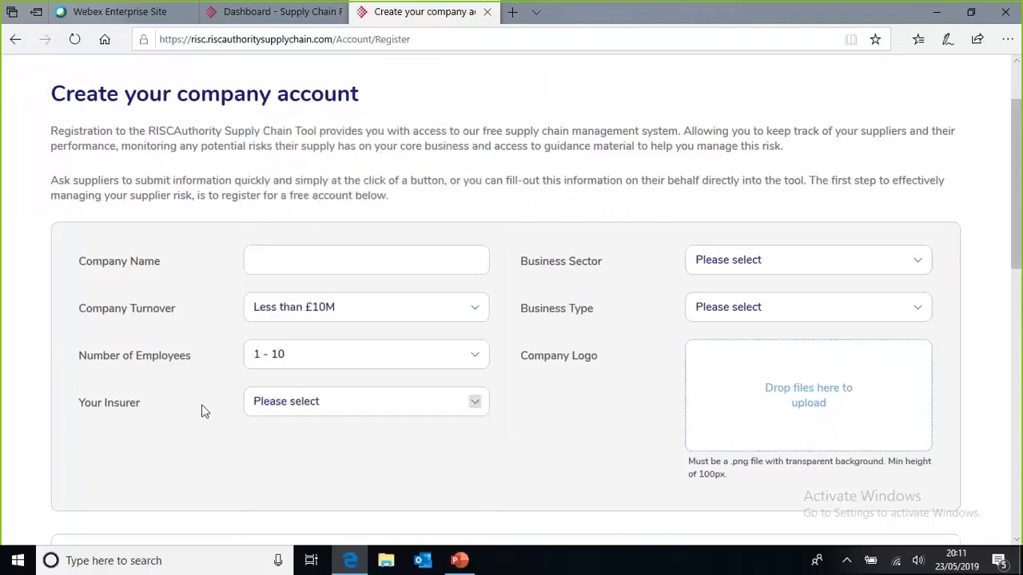
# Step: Choose Education as the business sector and browse its business types without choosing one
pyautogui.click(753, 260)
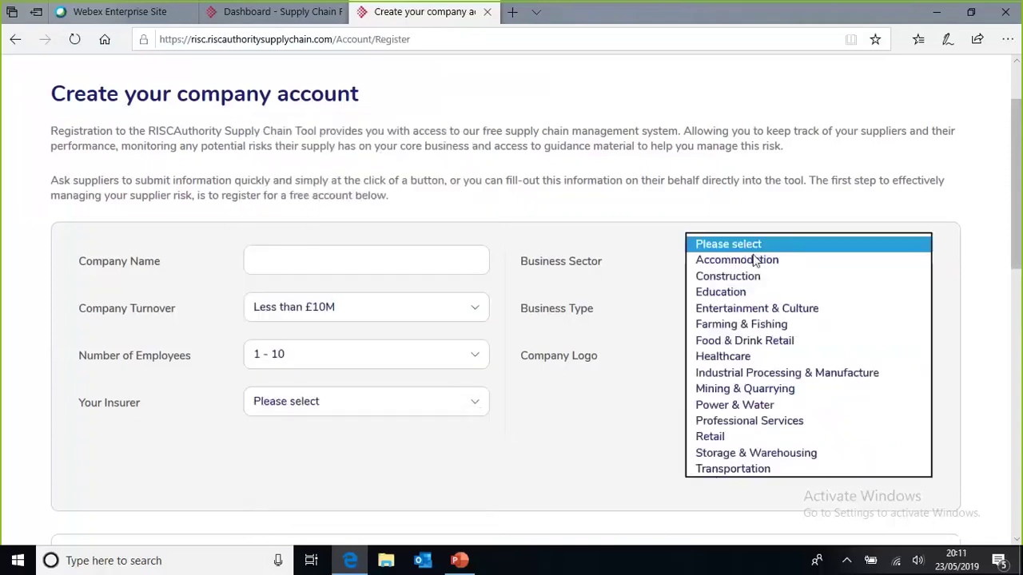
pyautogui.click(658, 360)
pyautogui.click(735, 308)
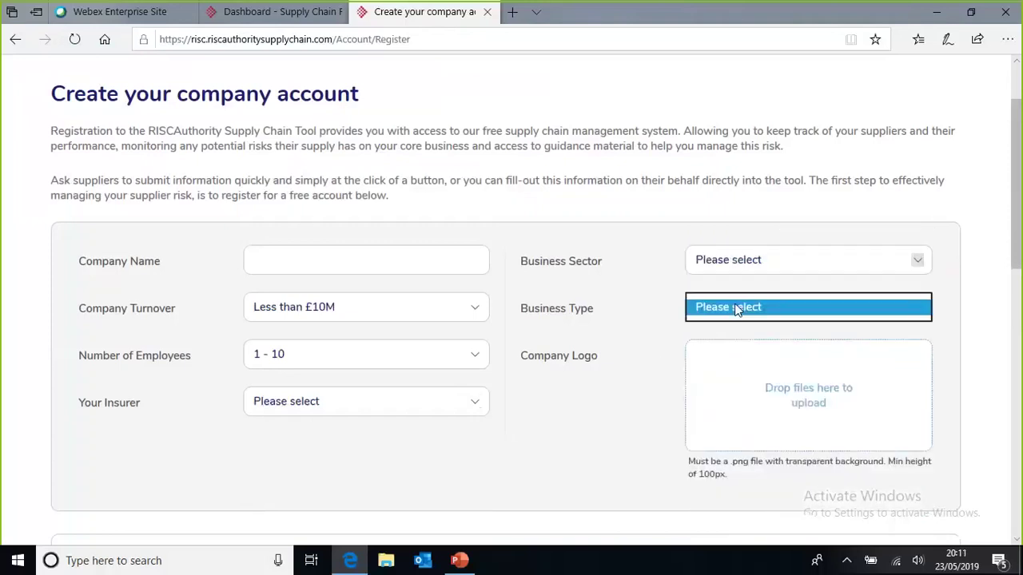
pyautogui.click(918, 261)
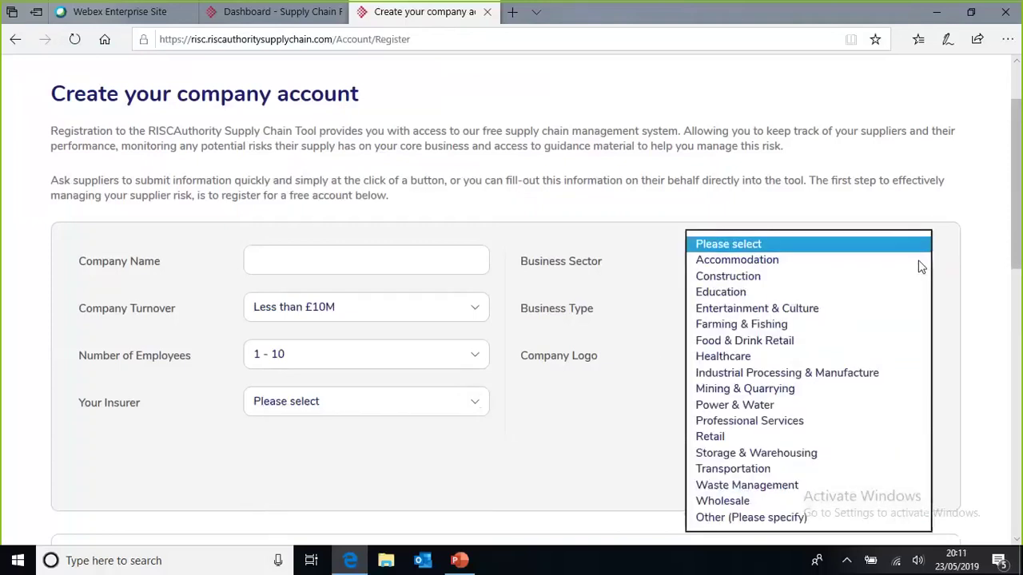
pyautogui.click(832, 297)
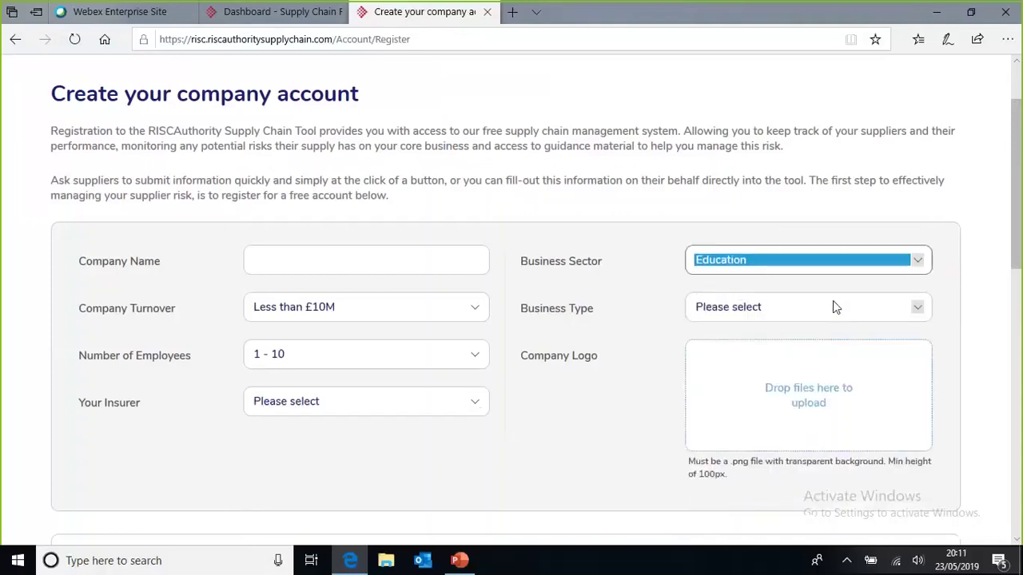
pyautogui.click(918, 310)
pyautogui.click(918, 310)
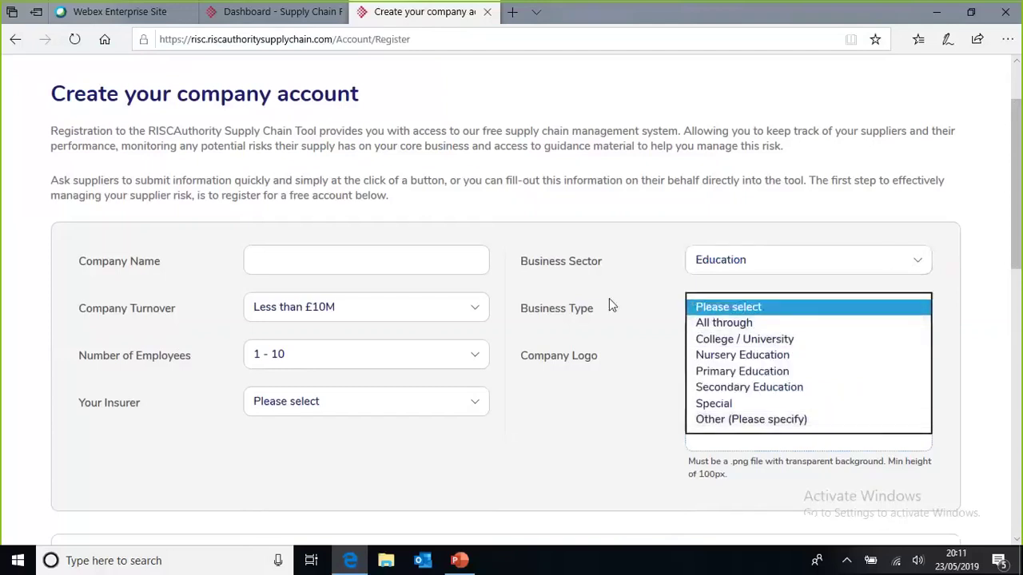
pyautogui.click(651, 286)
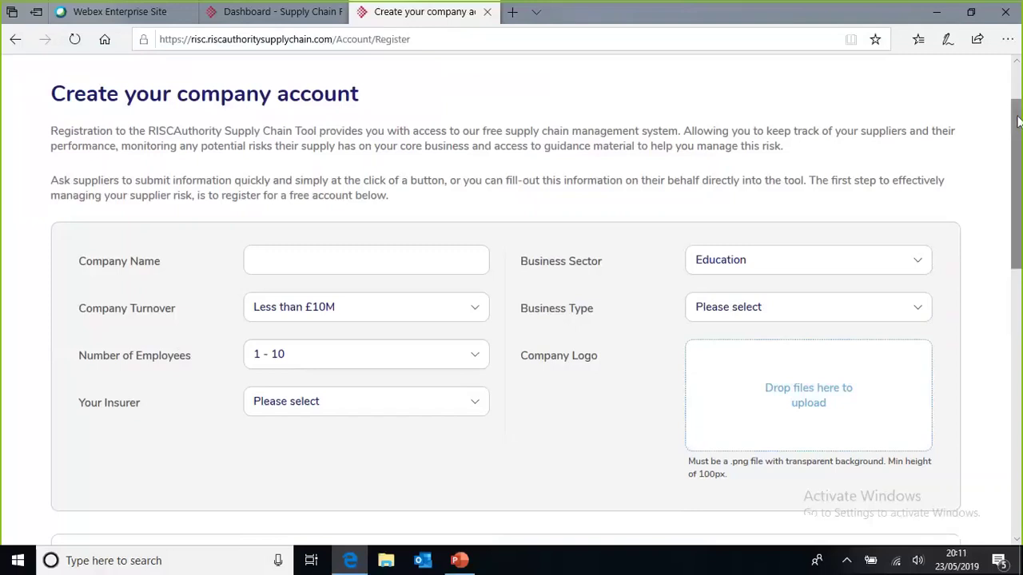
pyautogui.moveTo(1017, 120); pyautogui.dragTo(1019, 259)
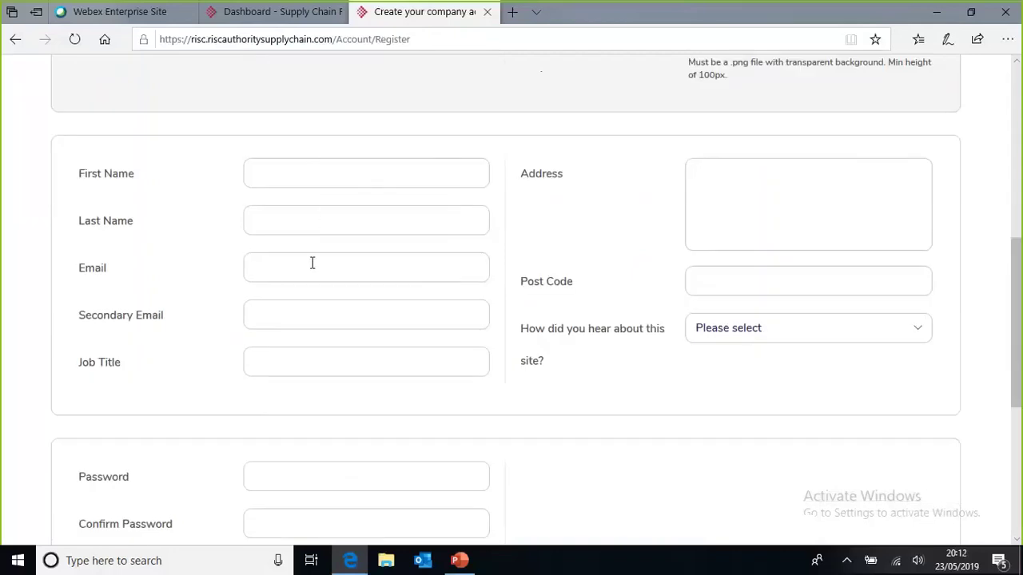
pyautogui.moveTo(289, 311)
pyautogui.click(771, 335)
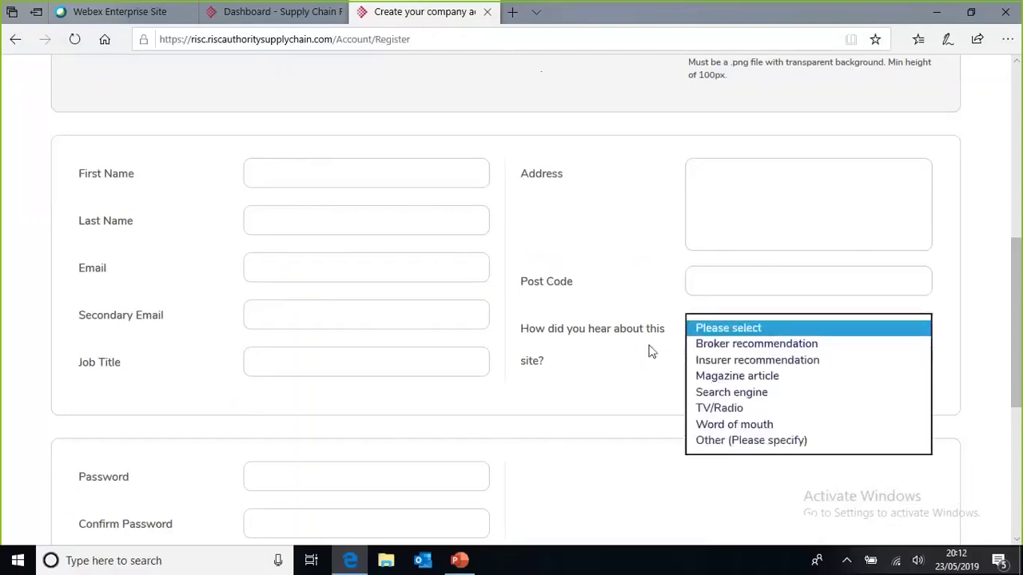
pyautogui.click(607, 373)
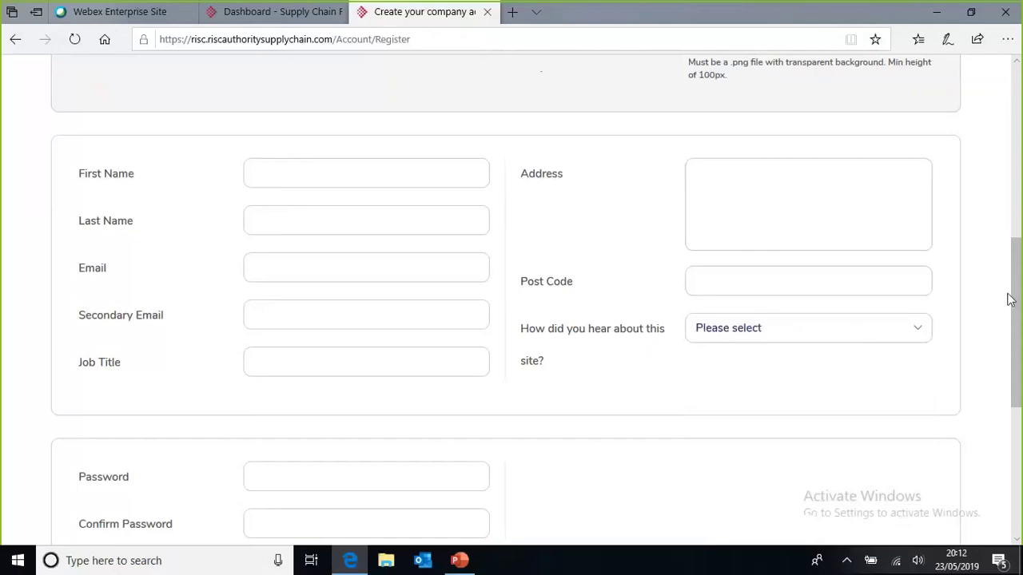
pyautogui.moveTo(1017, 299); pyautogui.dragTo(1018, 385)
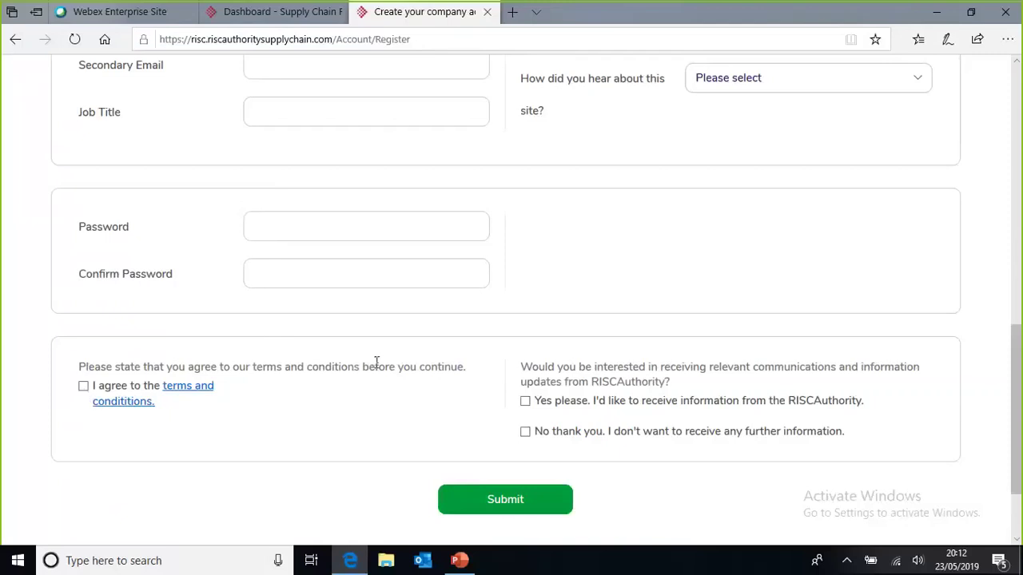
# Step: Read through the Terms & Conditions in a new tab, then return to the registration form
pyautogui.click(199, 398)
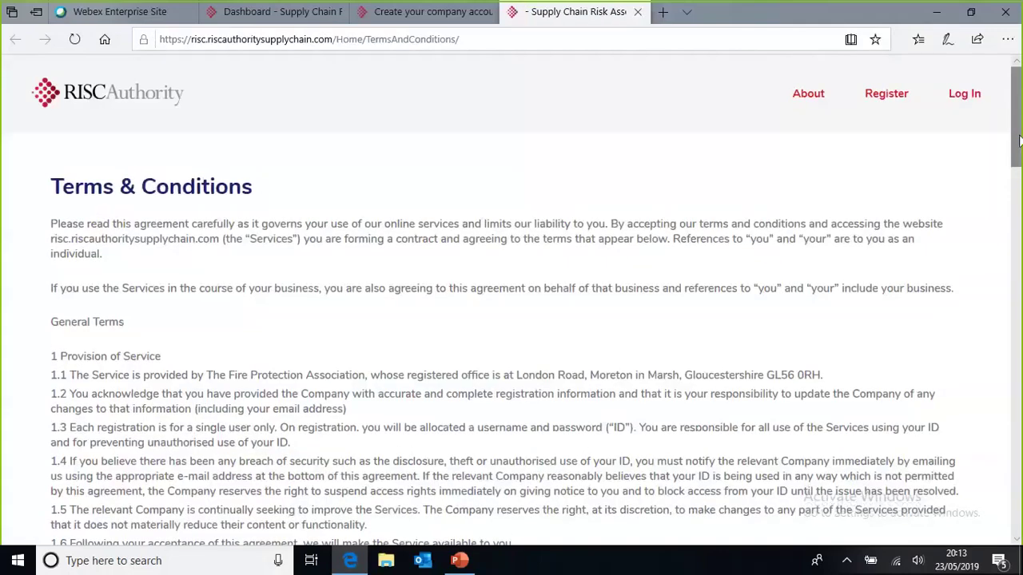
pyautogui.moveTo(1018, 160); pyautogui.dragTo(1018, 520)
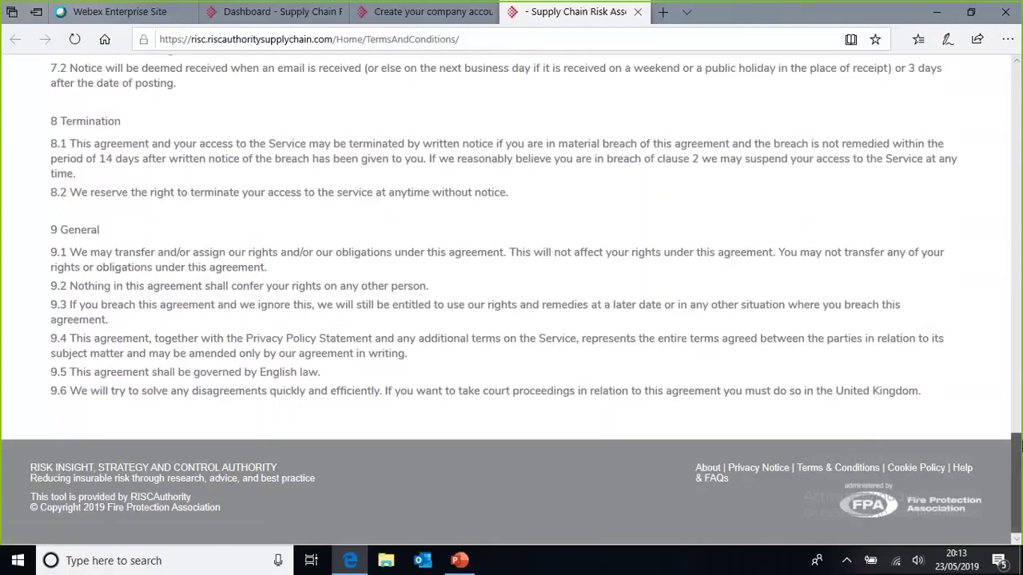
pyautogui.moveTo(1018, 447); pyautogui.dragTo(1019, 76)
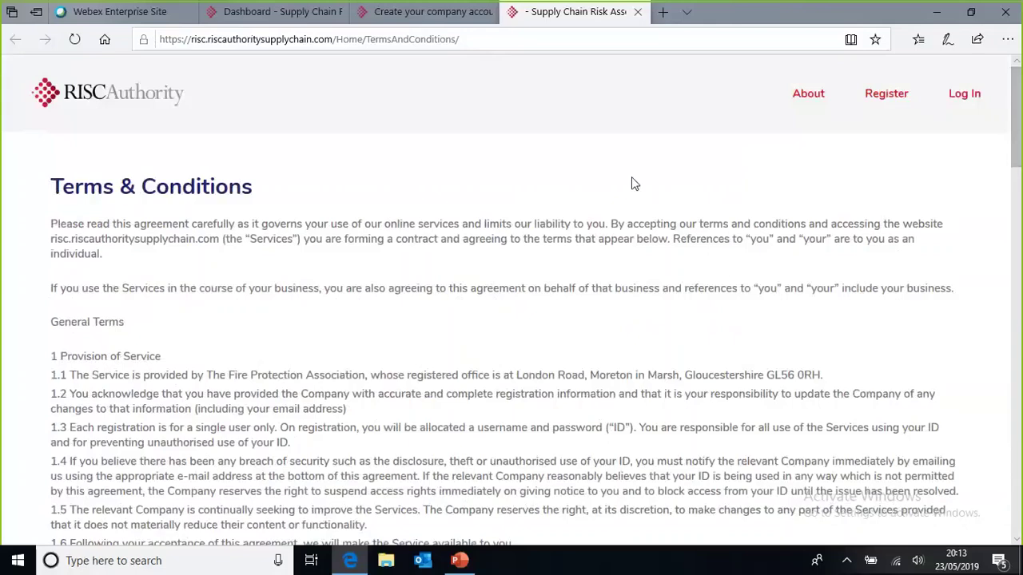
pyautogui.click(414, 20)
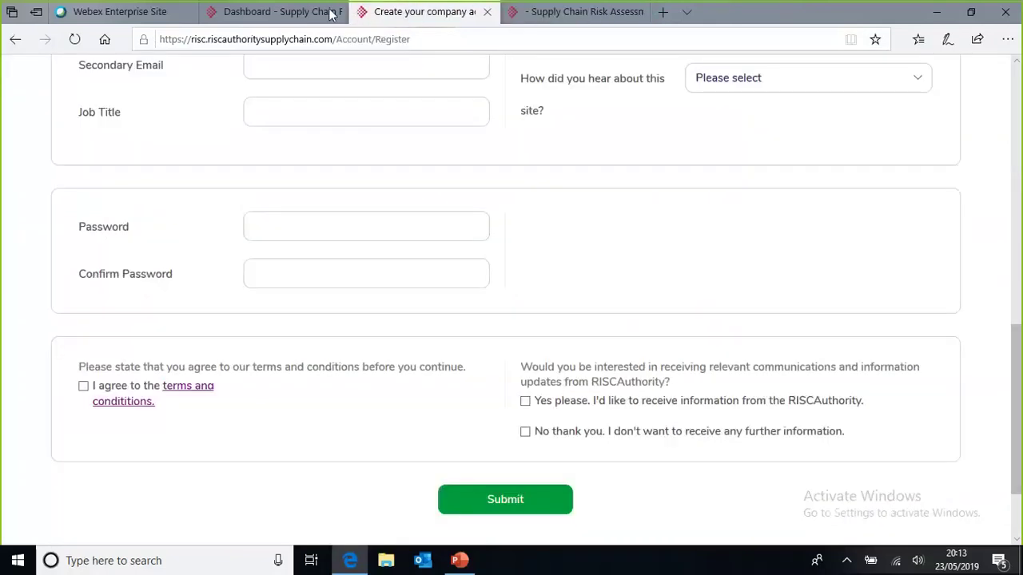
# Step: Switch to the Dashboard - Supply Chain browser tab
pyautogui.click(282, 18)
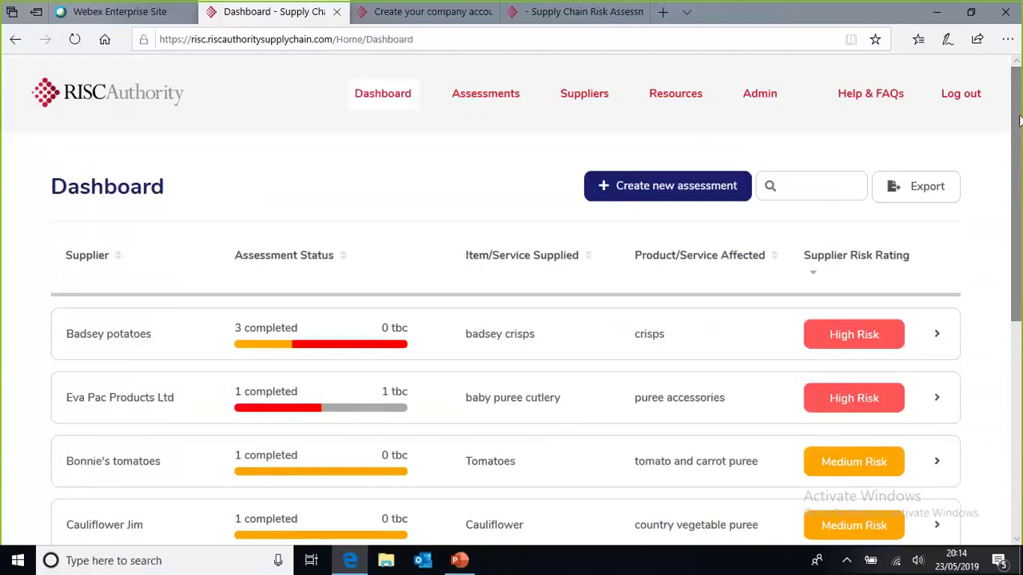
# Step: Scroll through the seven suppliers' risk ratings, from High Risk Badsey potatoes to Low Risk Parsnips UK
pyautogui.moveTo(1019, 120); pyautogui.dragTo(1018, 144)
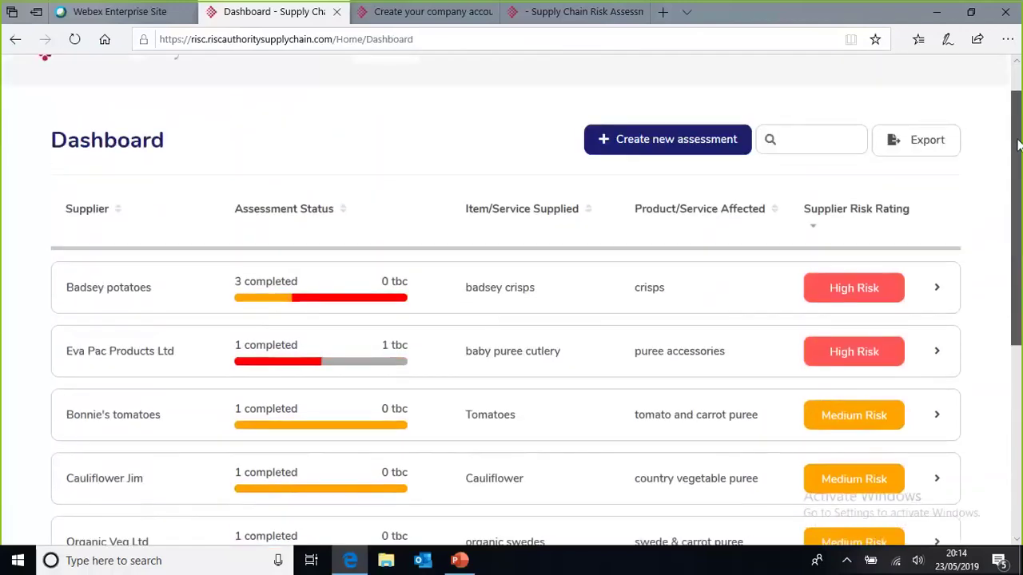
pyautogui.scroll(2, 1018, 143)
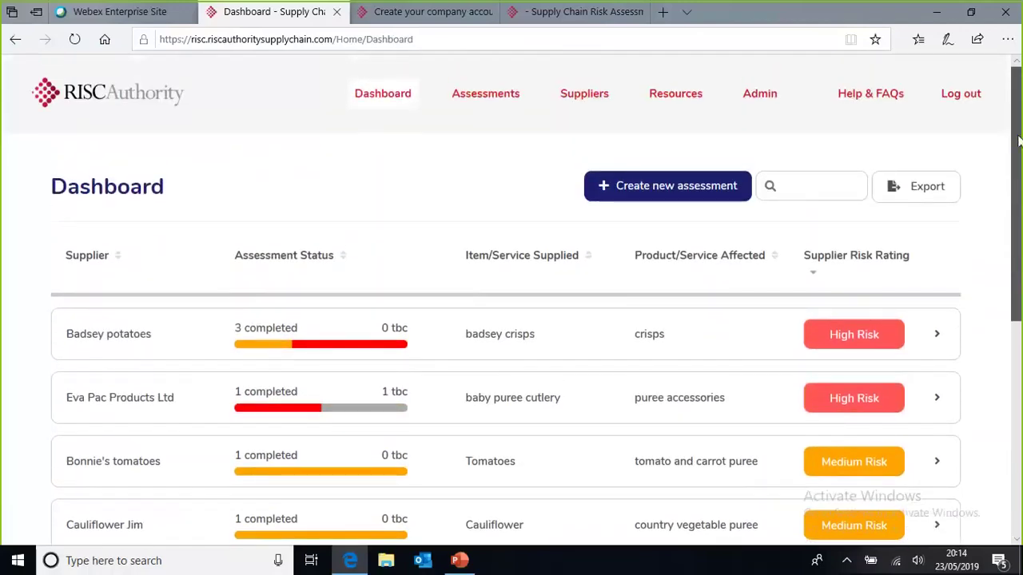
pyautogui.scroll(-3, 1018, 143)
pyautogui.moveTo(1019, 194); pyautogui.dragTo(1016, 296)
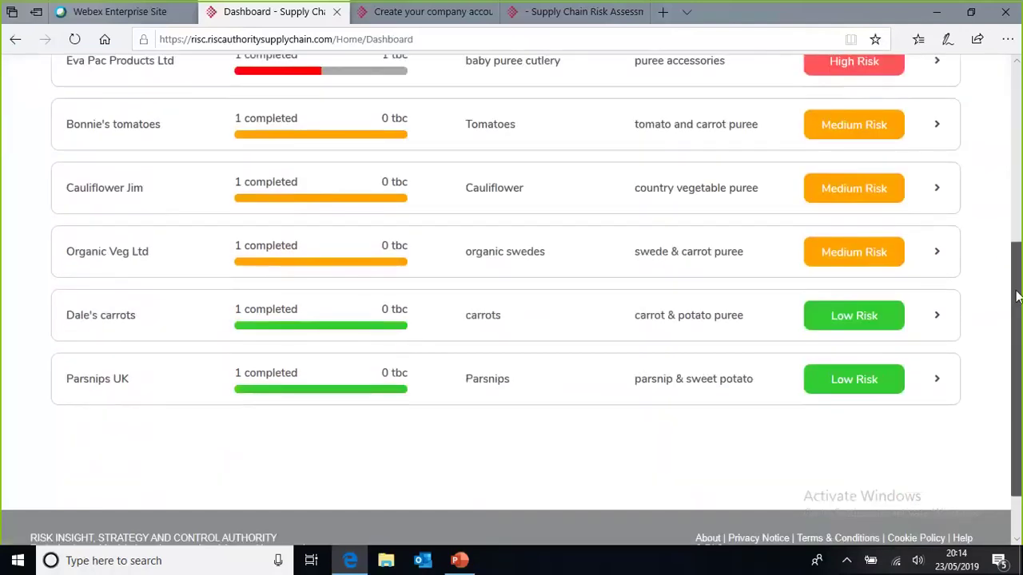
pyautogui.moveTo(1017, 296); pyautogui.dragTo(1019, 116)
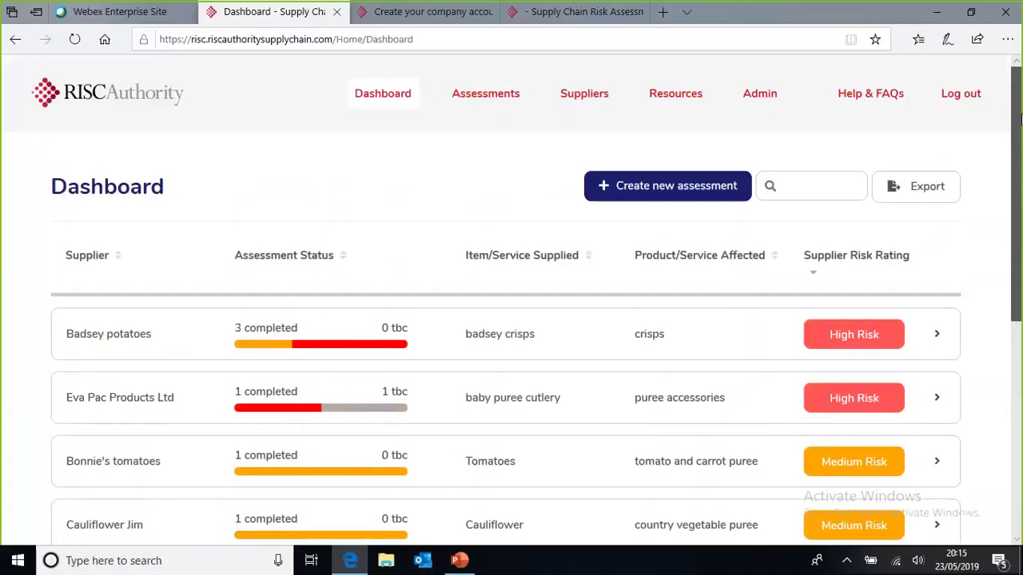
pyautogui.moveTo(1020, 118); pyautogui.dragTo(1020, 166)
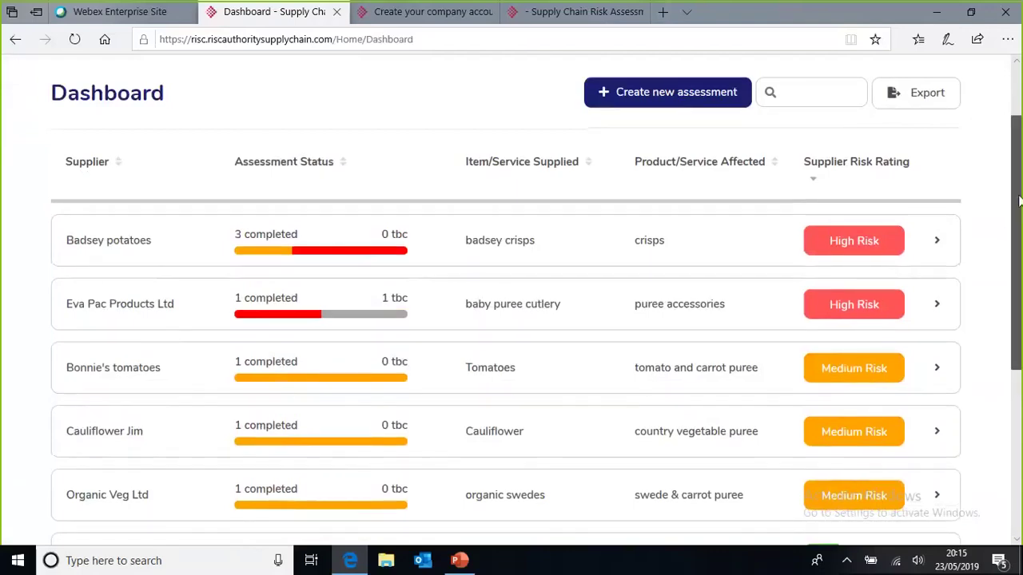
pyautogui.moveTo(1018, 168); pyautogui.dragTo(1019, 295)
pyautogui.scroll(-1, 1019, 296)
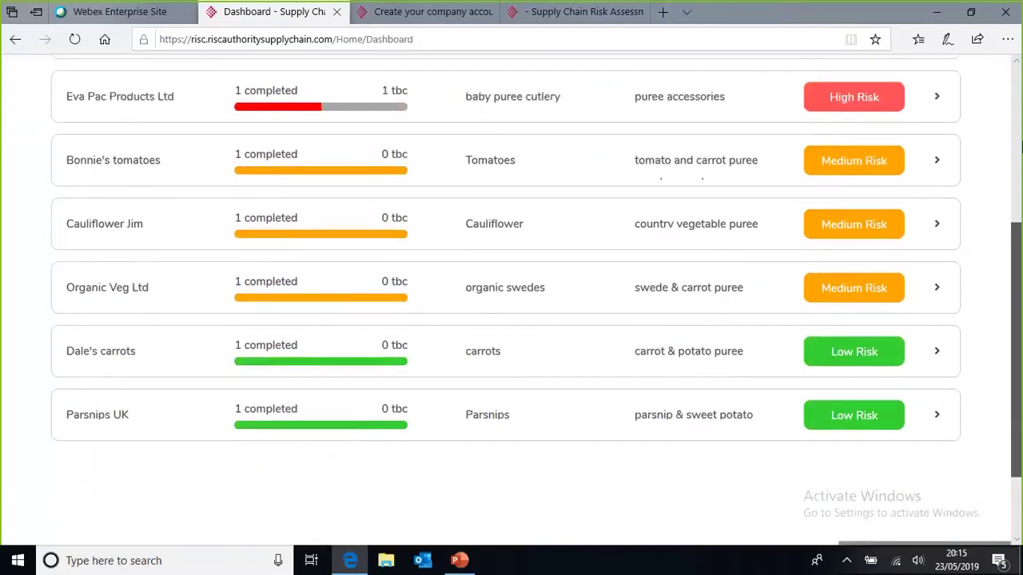
pyautogui.scroll(4, 1021, 147)
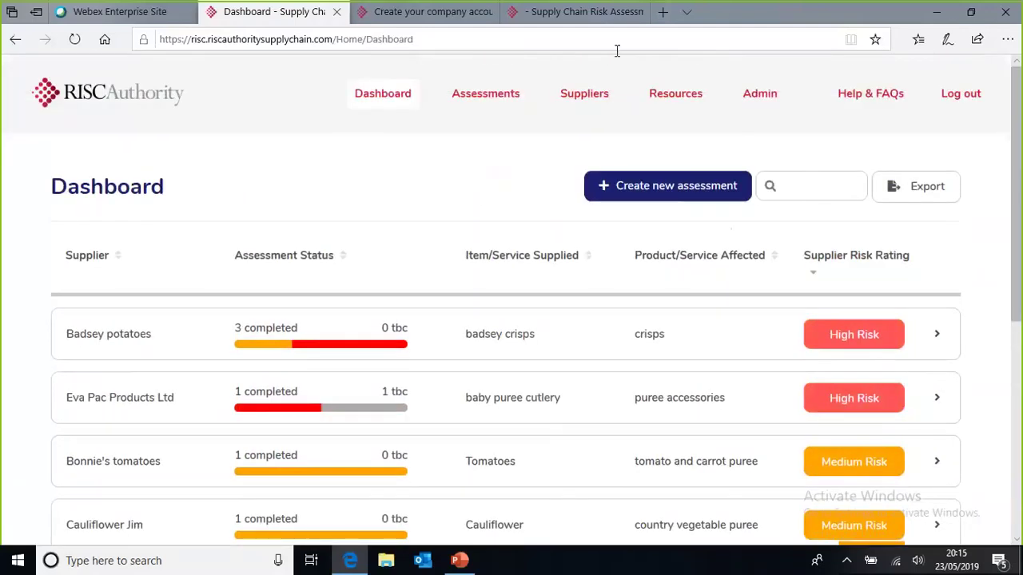
pyautogui.click(589, 95)
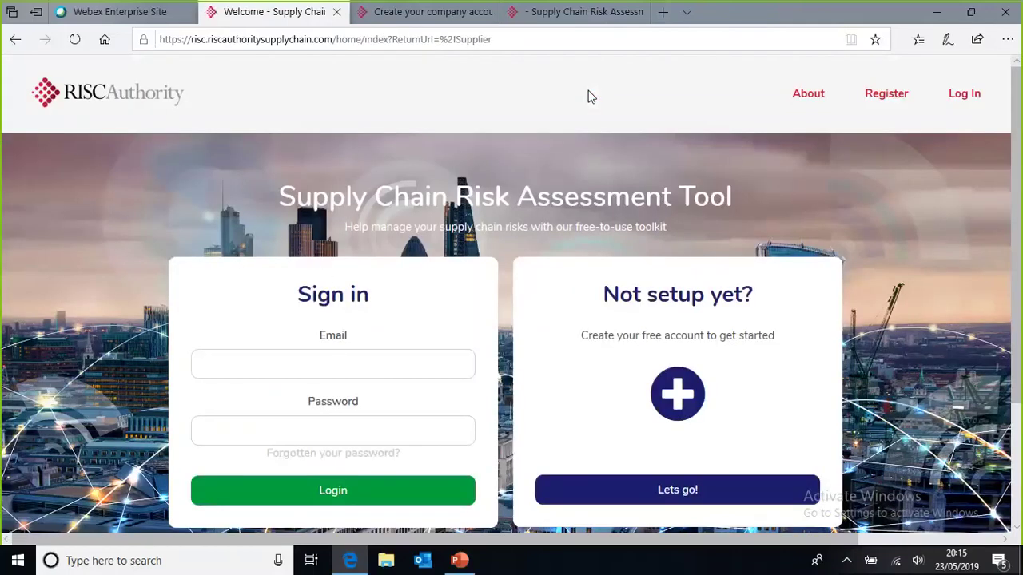
# Step: Enter the account email and password on the Sign in page and submit
pyautogui.click(328, 365)
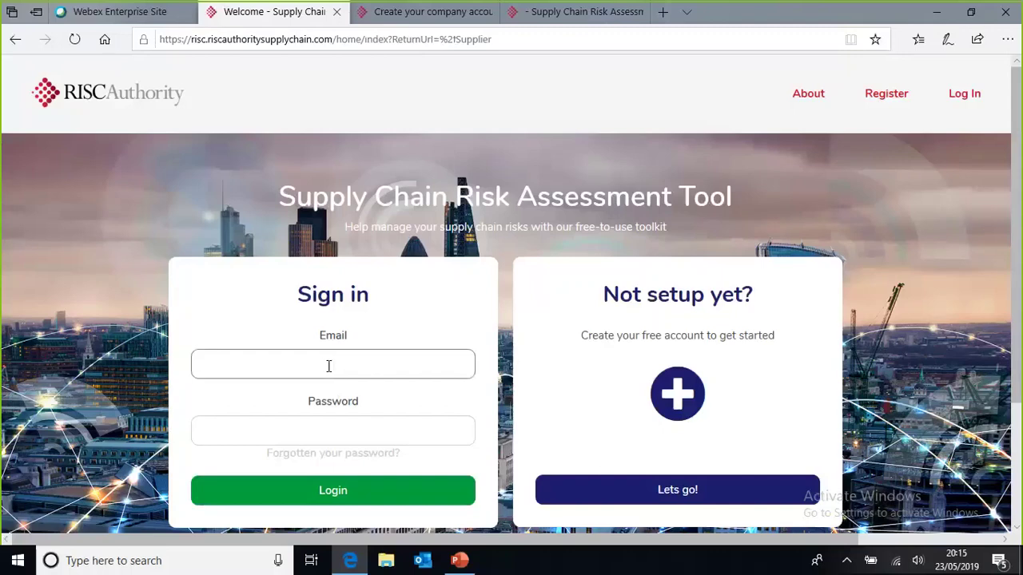
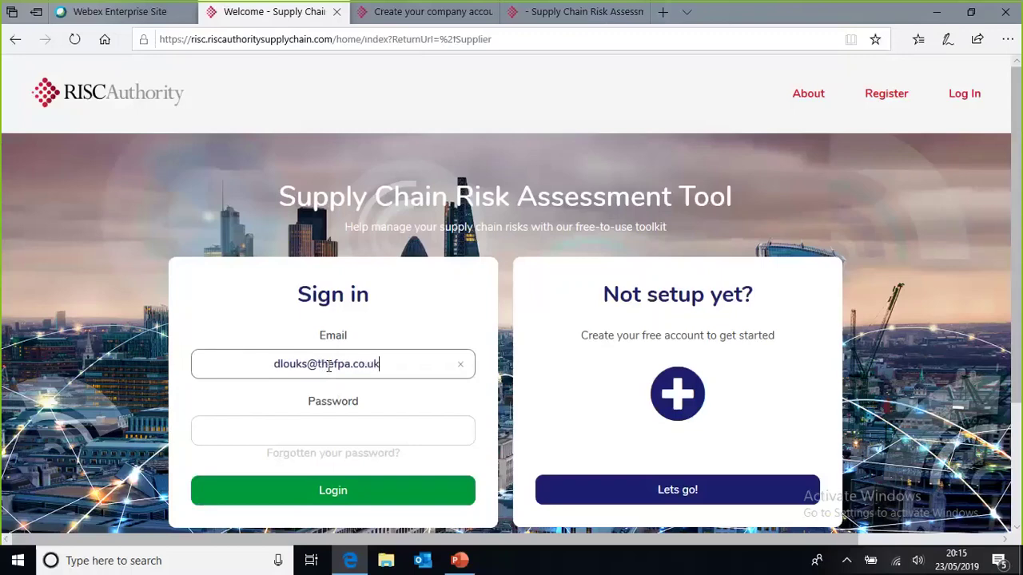
pyautogui.press('Tab')
pyautogui.write('*')
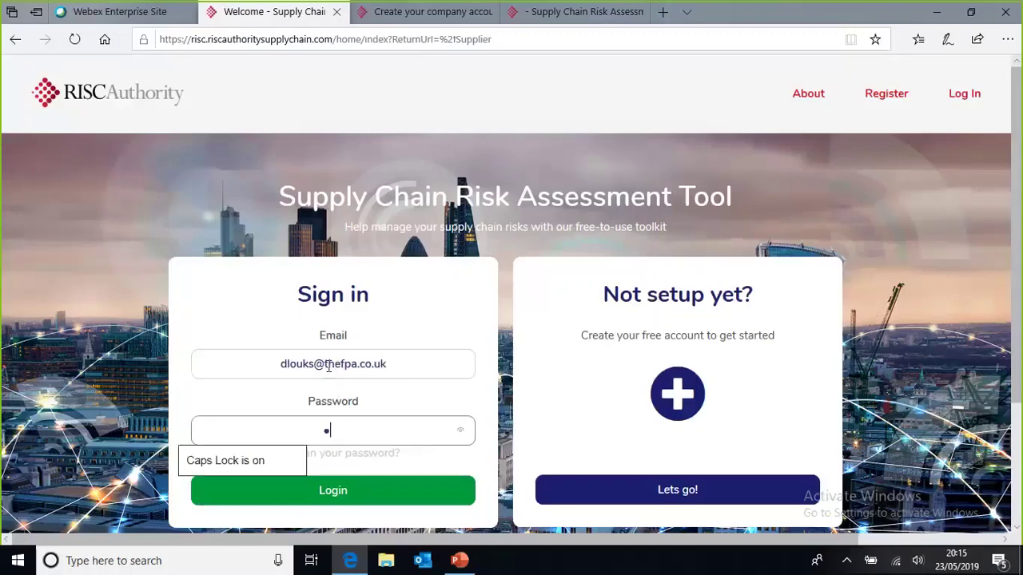
pyautogui.write('*********')
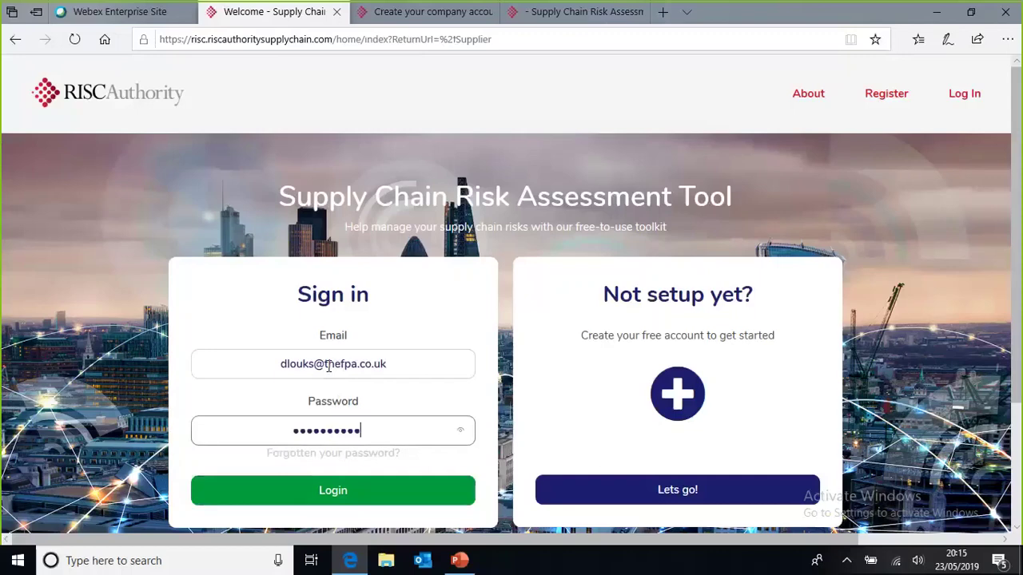
pyautogui.press('Return')
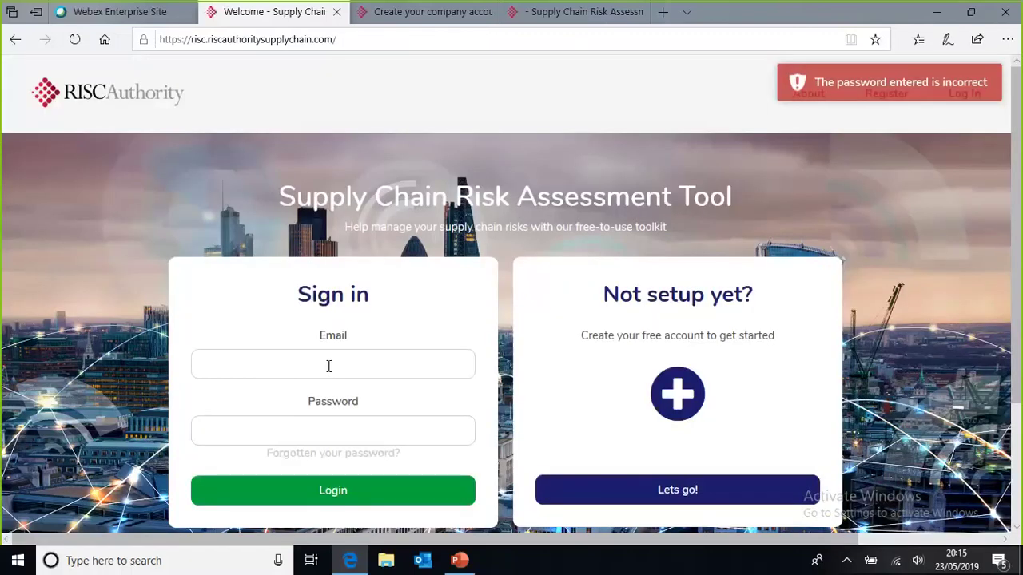
# Step: After the incorrect-password error, re-enter the email and password and sign in
pyautogui.click(328, 366)
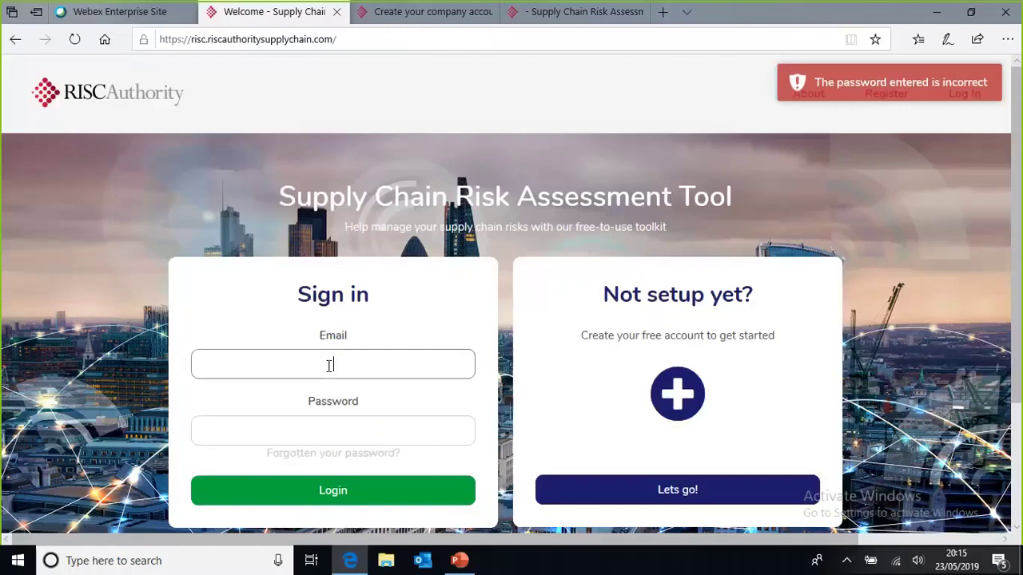
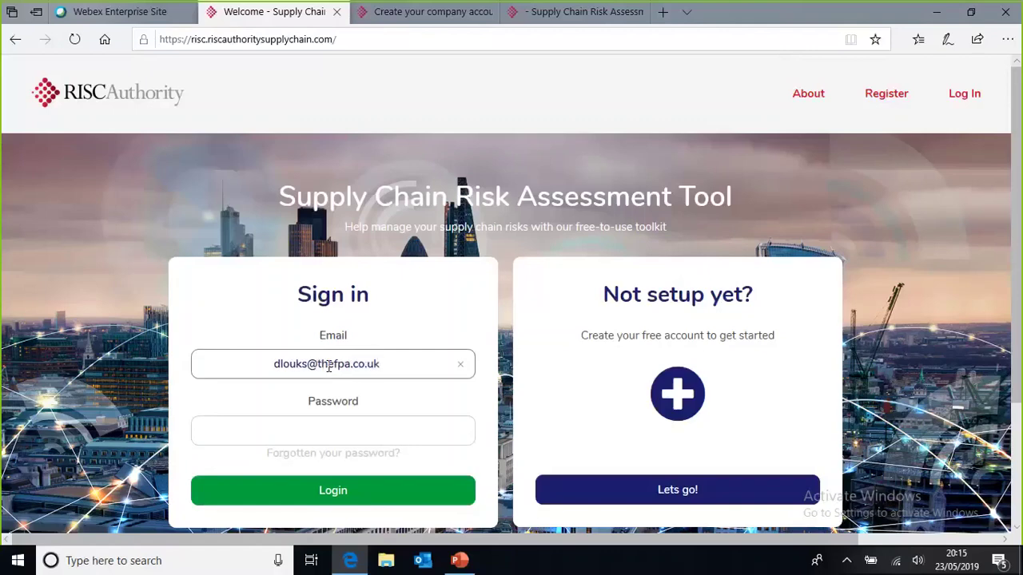
pyautogui.press('Tab')
pyautogui.write('********')
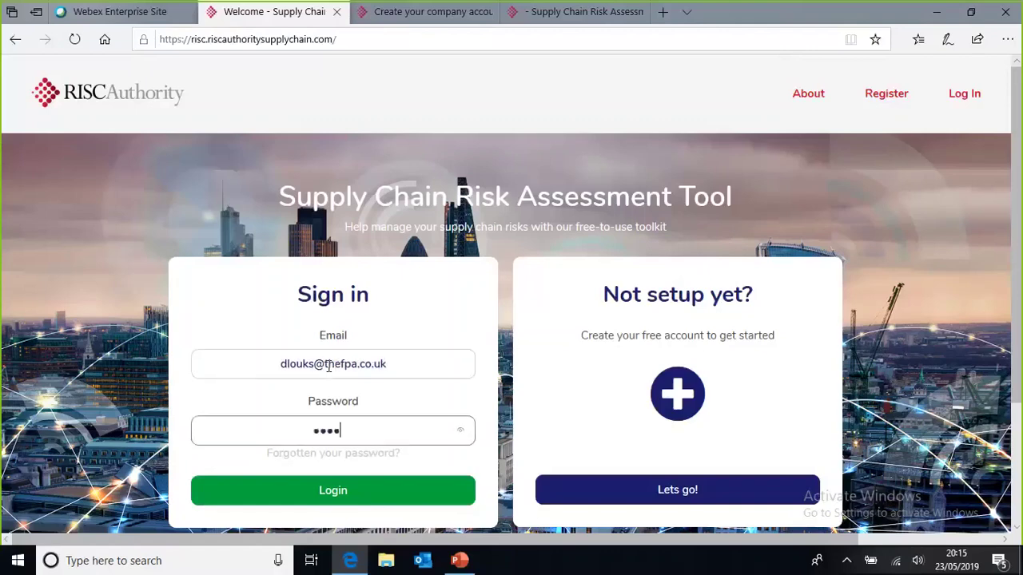
pyautogui.write('**')
pyautogui.press('Return')
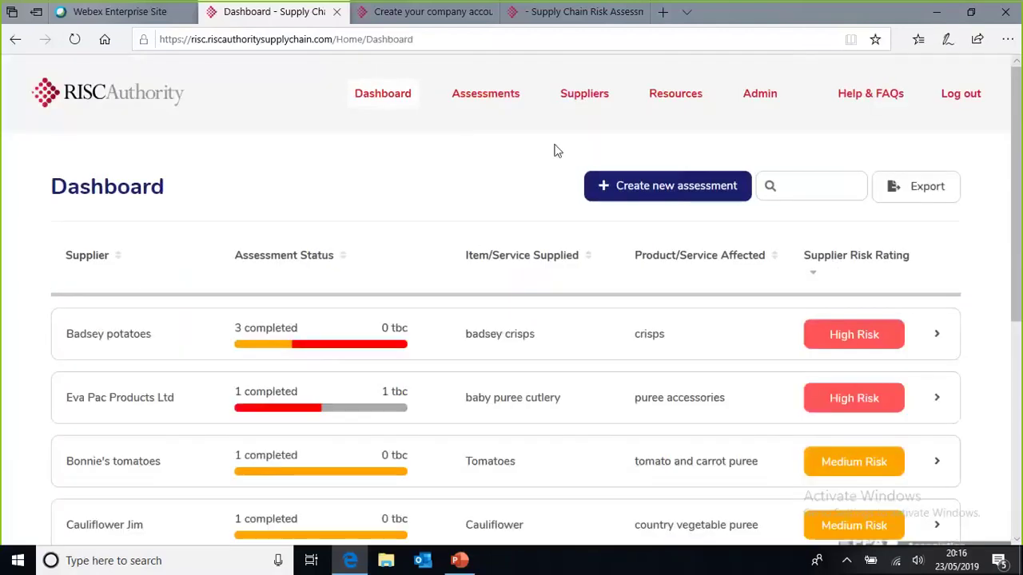
# Step: Browse the Your suppliers table of seven suppliers with their last review dates and assessment status
pyautogui.click(582, 103)
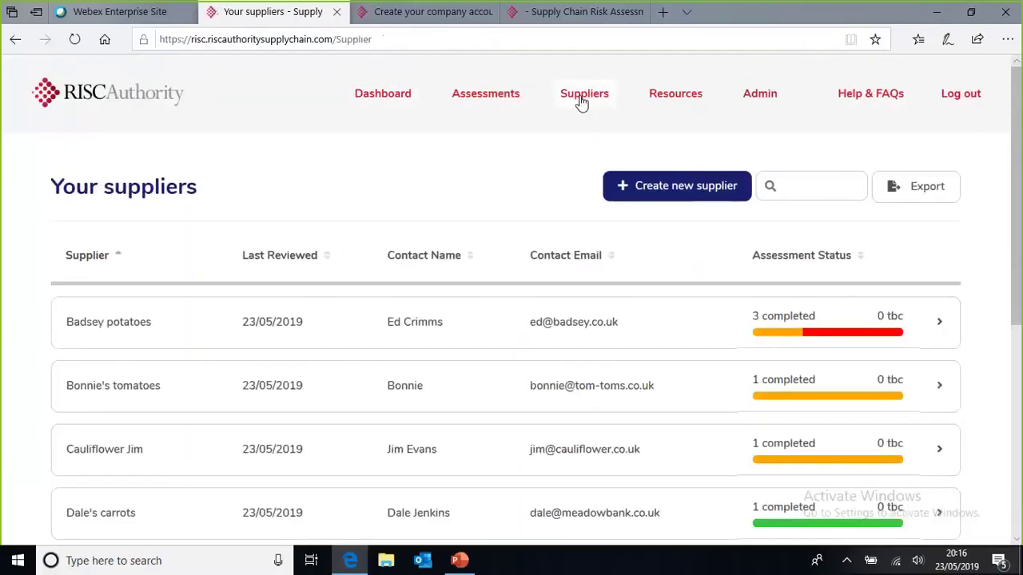
pyautogui.moveTo(1017, 134); pyautogui.dragTo(1019, 190)
pyautogui.scroll(2, 1020, 130)
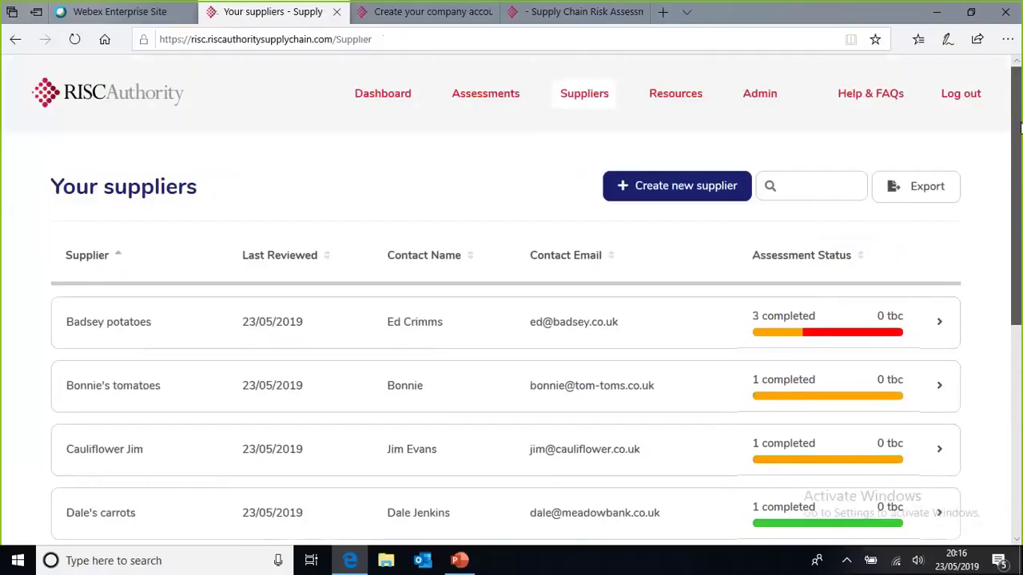
pyautogui.moveTo(1020, 131); pyautogui.dragTo(1020, 189)
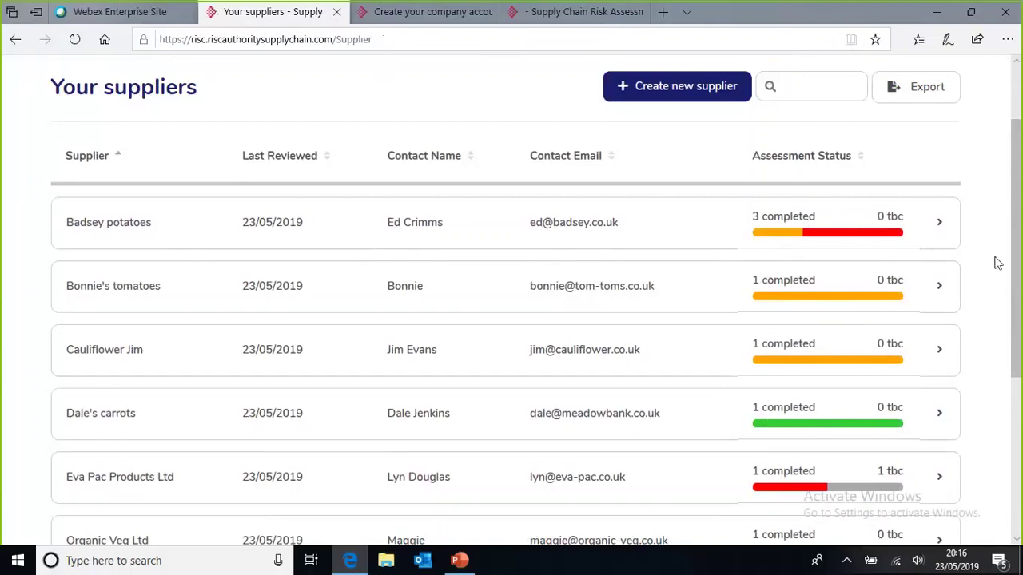
pyautogui.moveTo(1014, 200); pyautogui.dragTo(1019, 230)
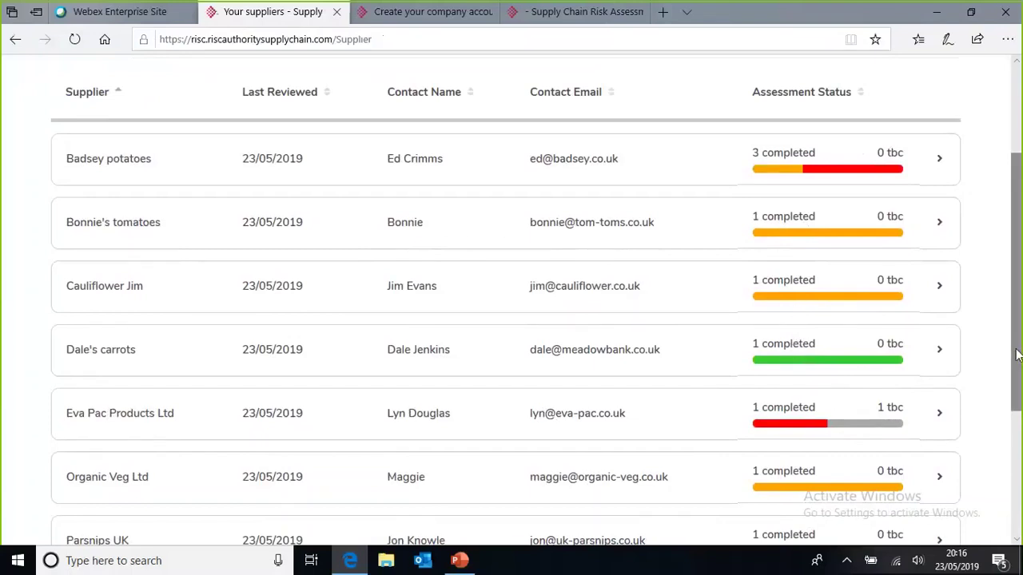
pyautogui.moveTo(1017, 355); pyautogui.dragTo(1019, 399)
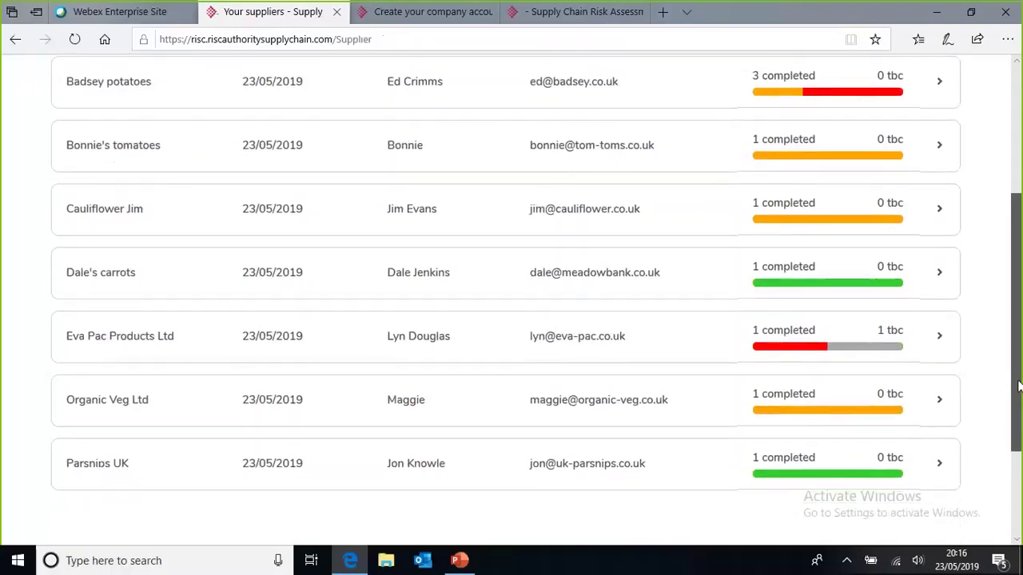
pyautogui.moveTo(1018, 399); pyautogui.dragTo(1021, 211)
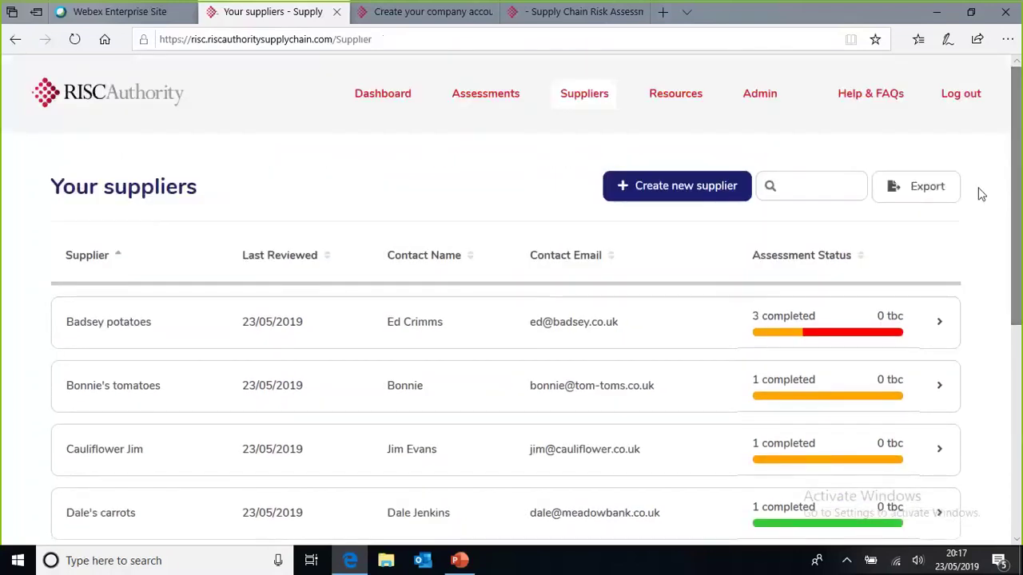
# Step: Create a new supplier named Doms Peas with its contact number and email address
pyautogui.click(656, 187)
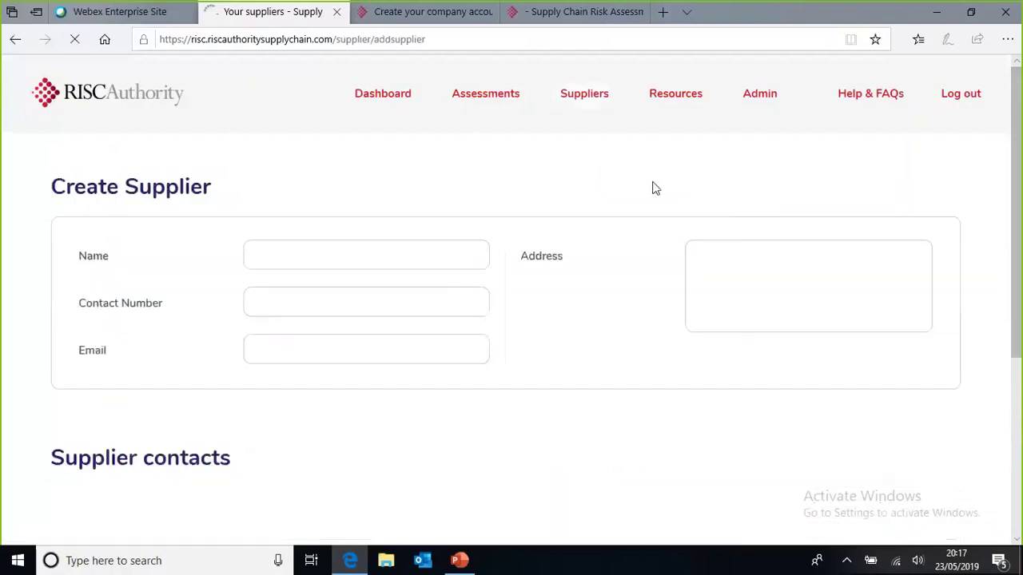
pyautogui.click(282, 259)
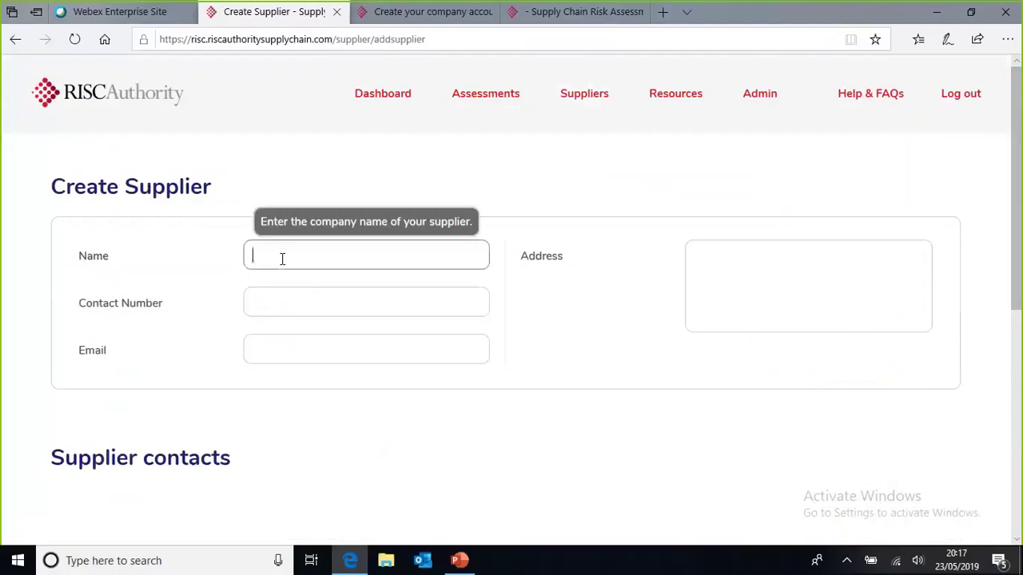
pyautogui.write('Doms Peas')
pyautogui.press('Tab')
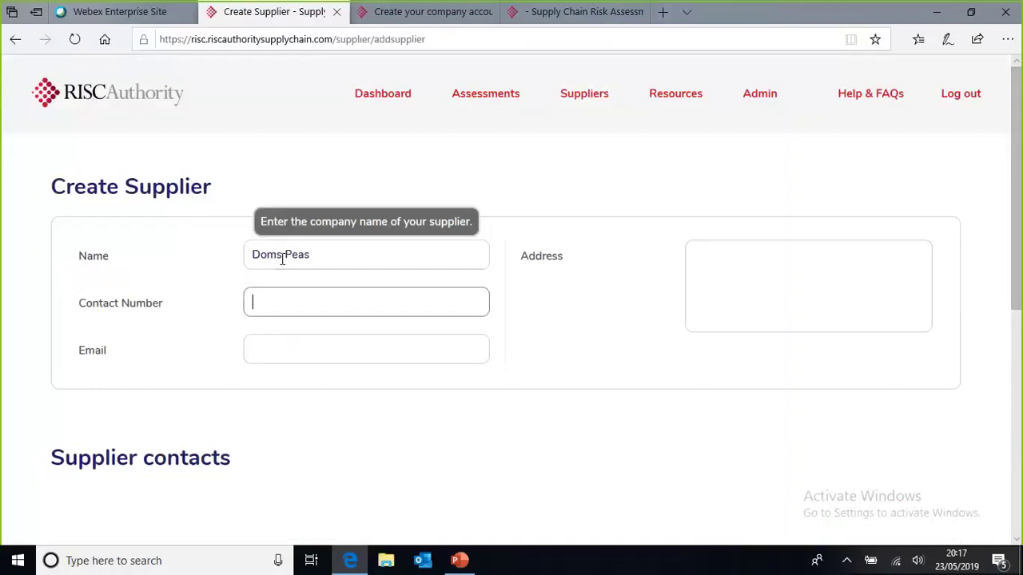
pyautogui.write('012345678')
pyautogui.click(306, 343)
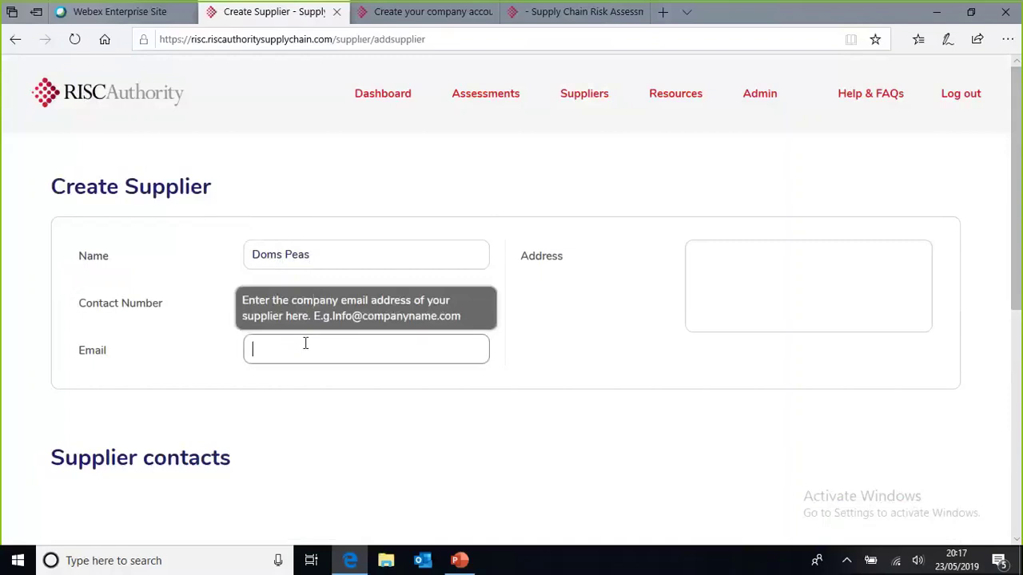
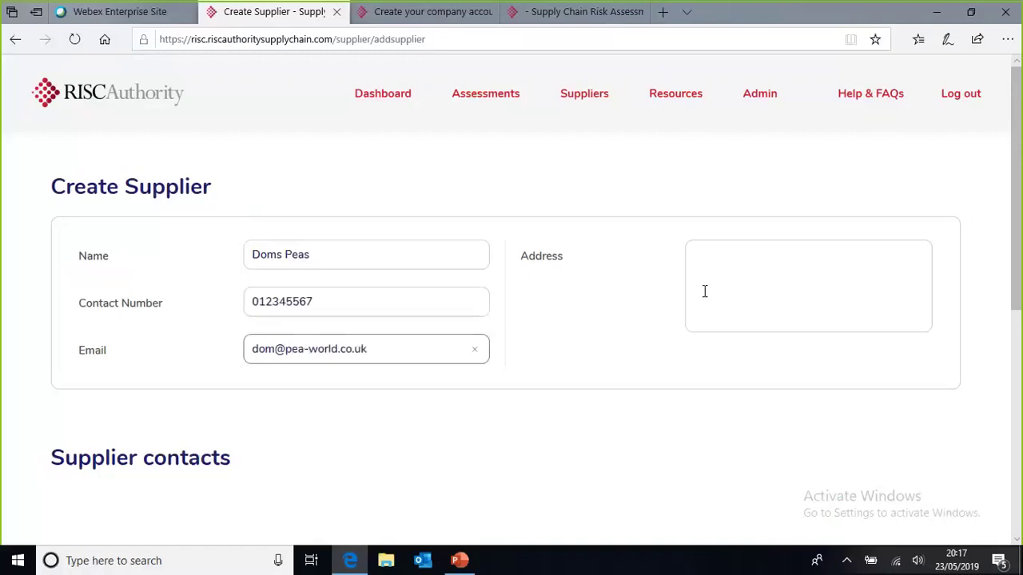
# Step: Enter the supplier's three-line postal address, including the postcode
pyautogui.click(722, 256)
pyautogui.press('Return')
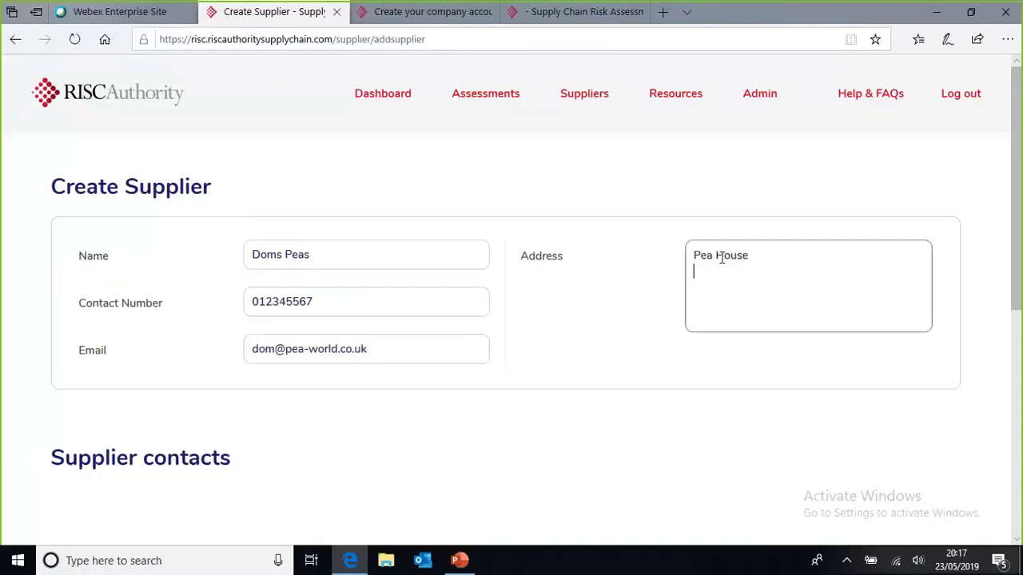
pyautogui.press('Return')
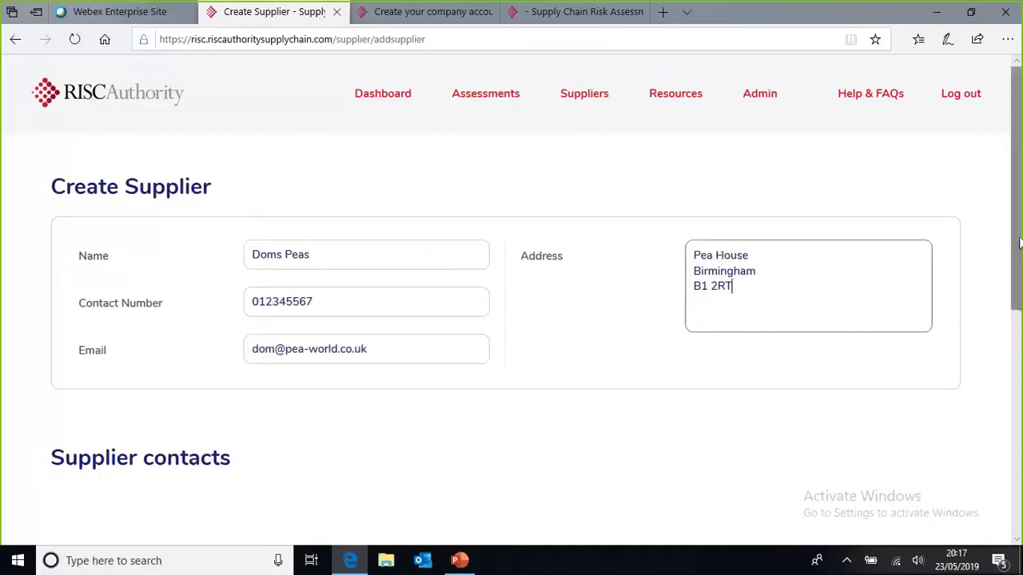
pyautogui.moveTo(1018, 262); pyautogui.dragTo(1020, 406)
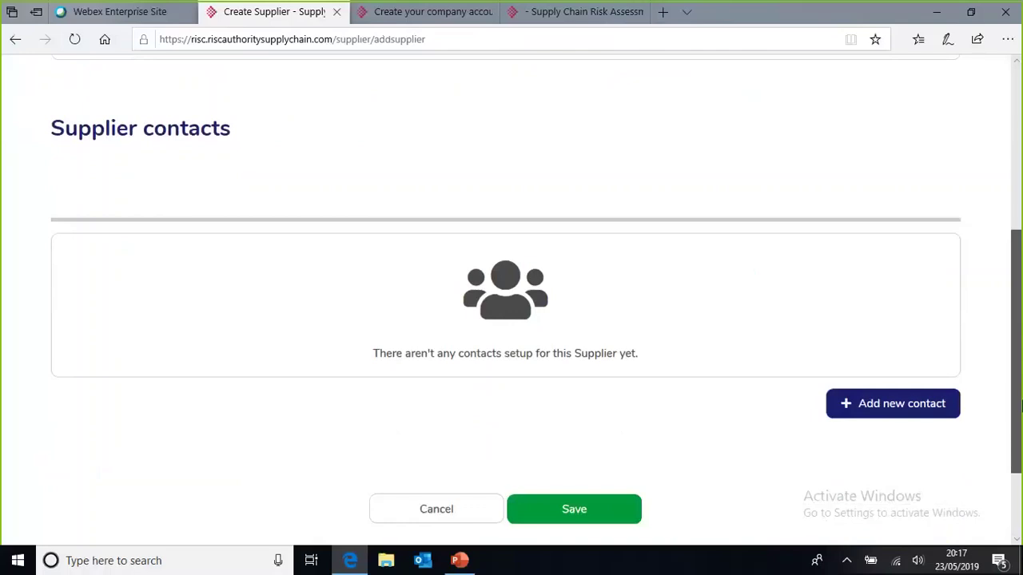
# Step: Add a contact with their name, job title Proprietor and company email, then save Doms Peas
pyautogui.moveTo(1020, 407); pyautogui.dragTo(1020, 416)
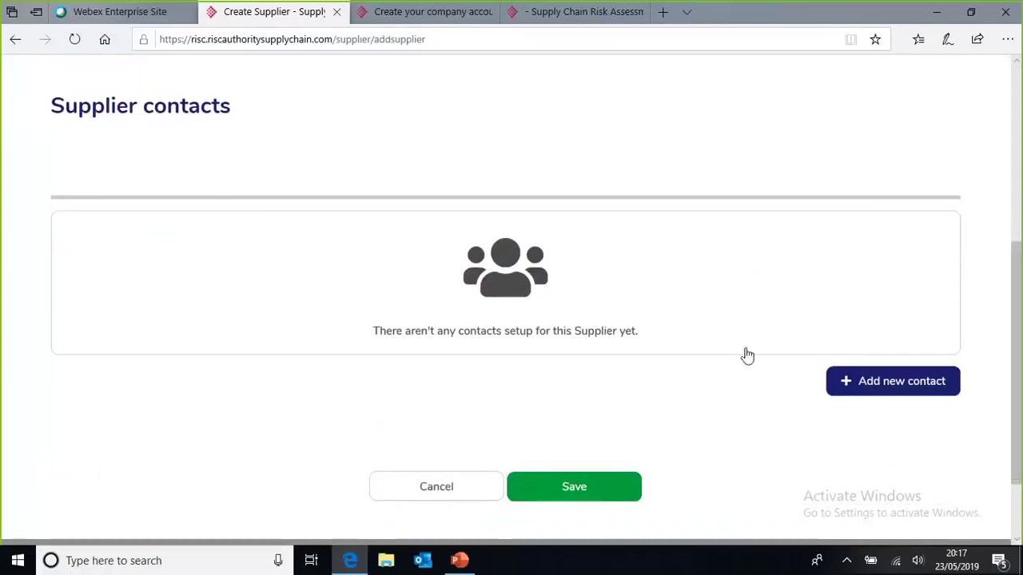
pyautogui.click(895, 384)
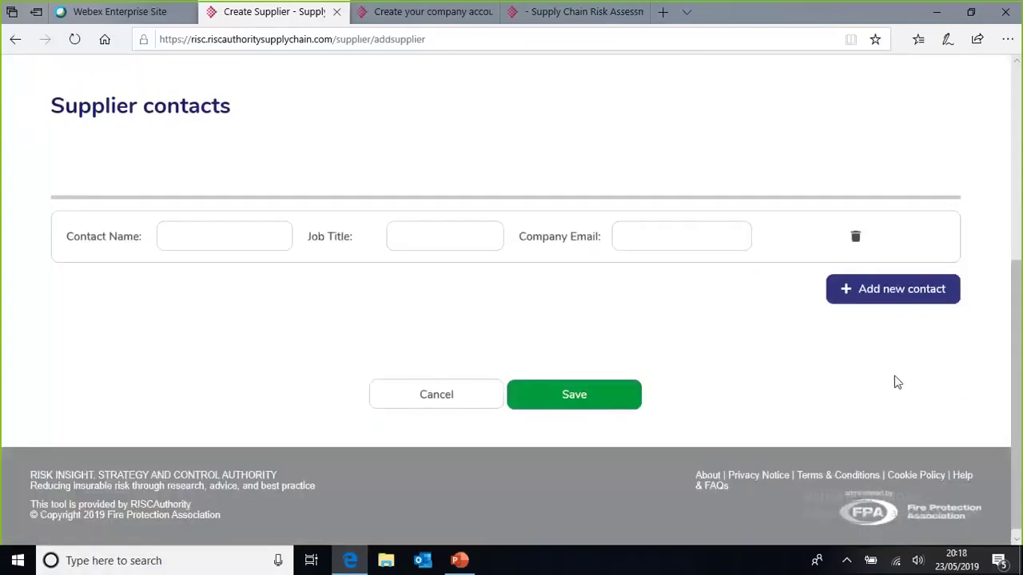
pyautogui.click(198, 239)
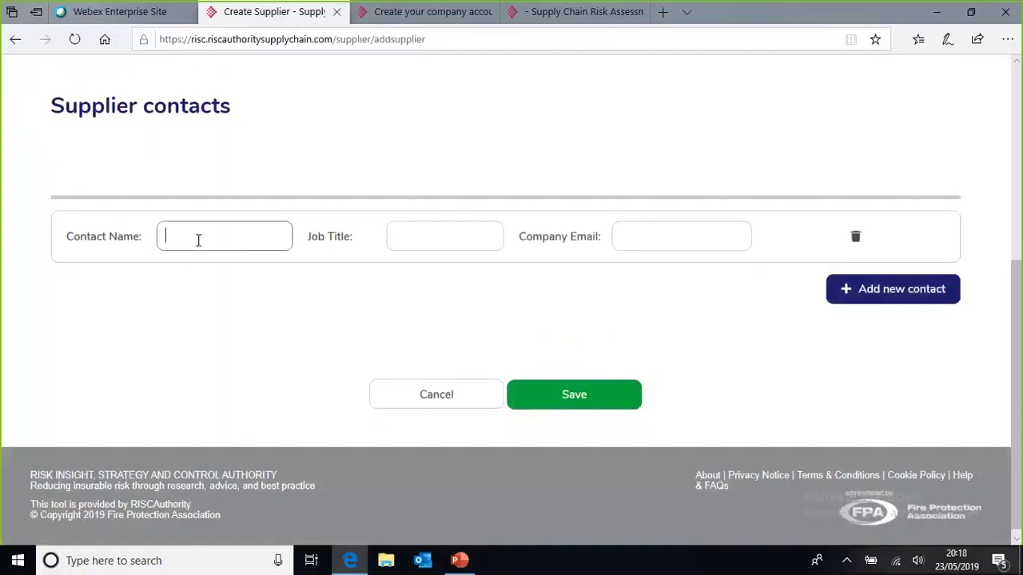
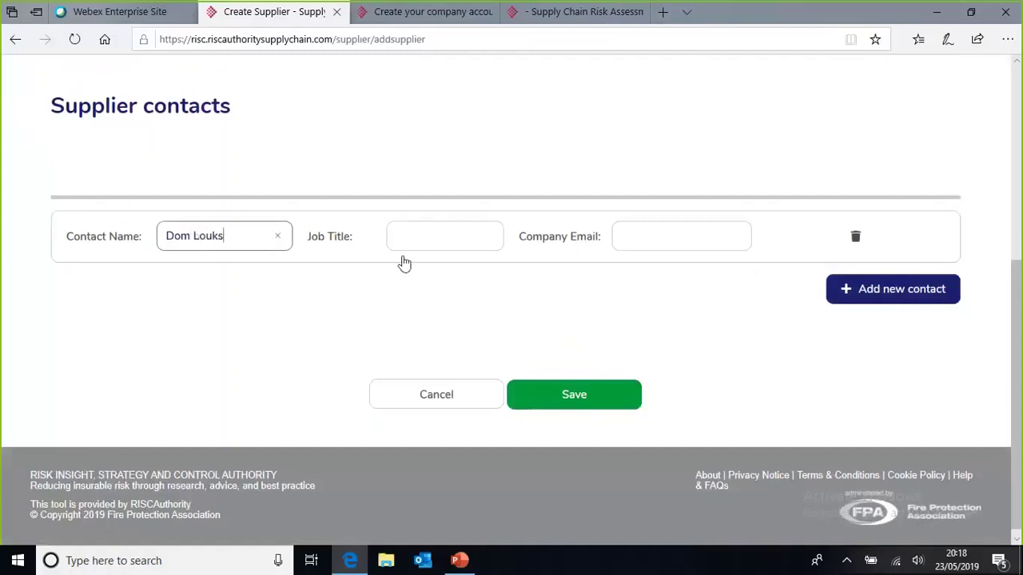
pyautogui.click(404, 229)
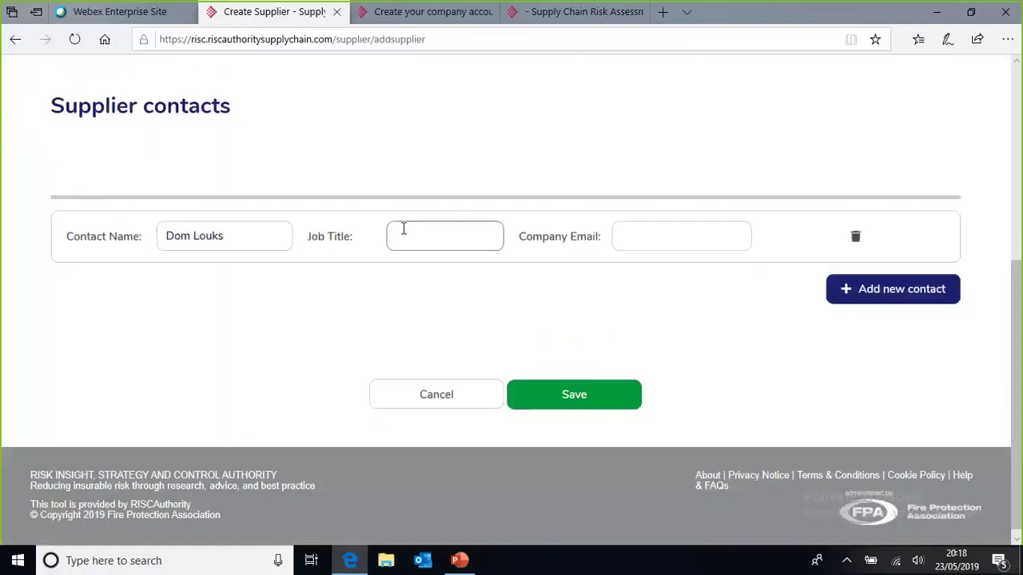
pyautogui.write('Proprietor')
pyautogui.click(641, 232)
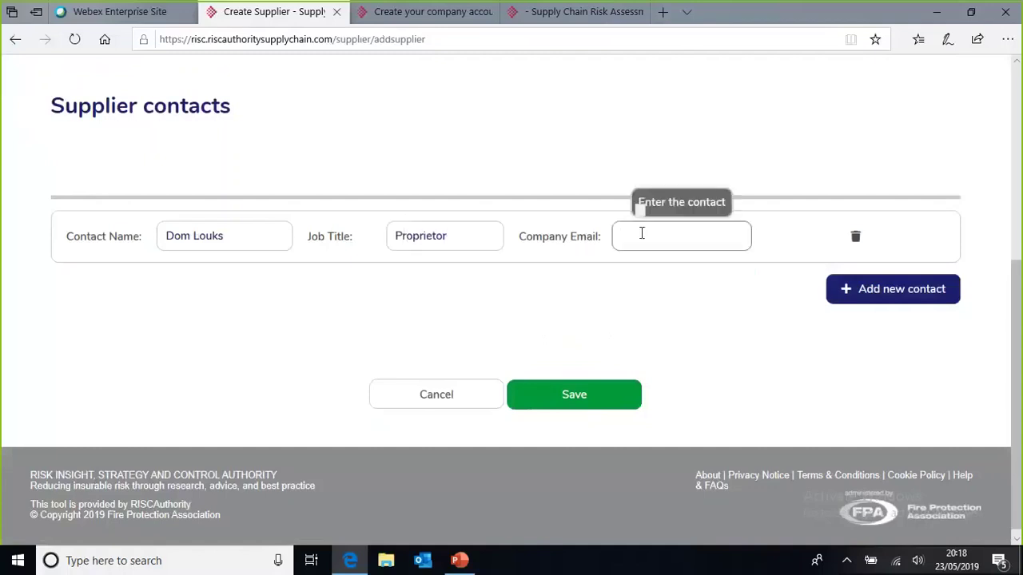
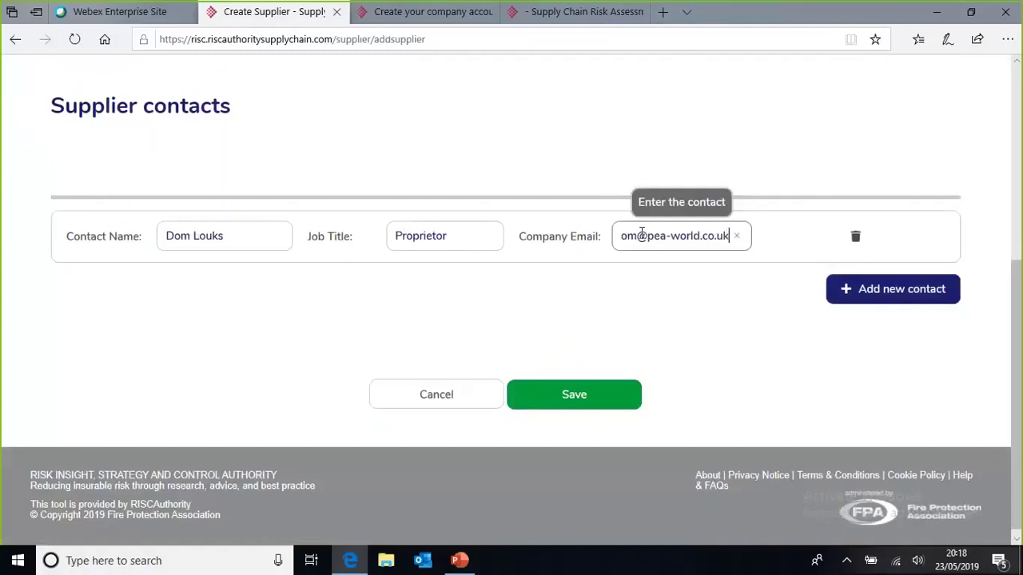
pyautogui.click(589, 394)
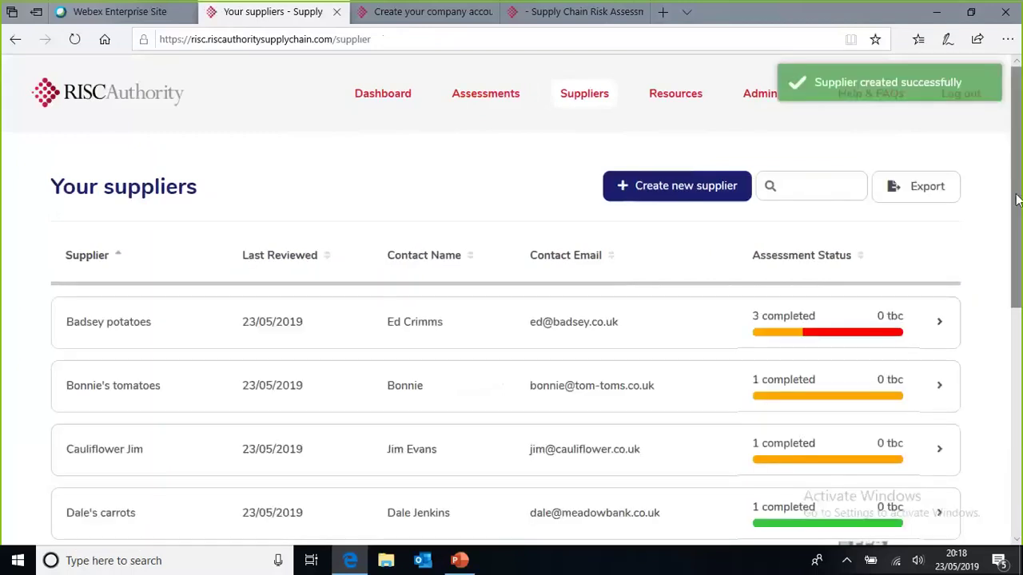
# Step: Start a new assessment from the Assessments page and list the selectable suppliers
pyautogui.moveTo(1018, 201); pyautogui.dragTo(1020, 192)
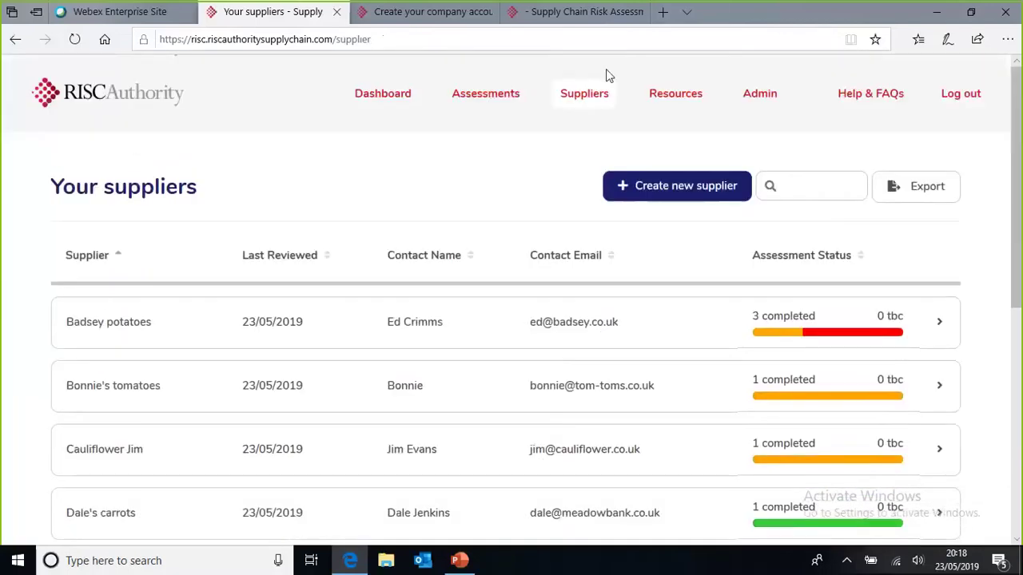
pyautogui.click(491, 95)
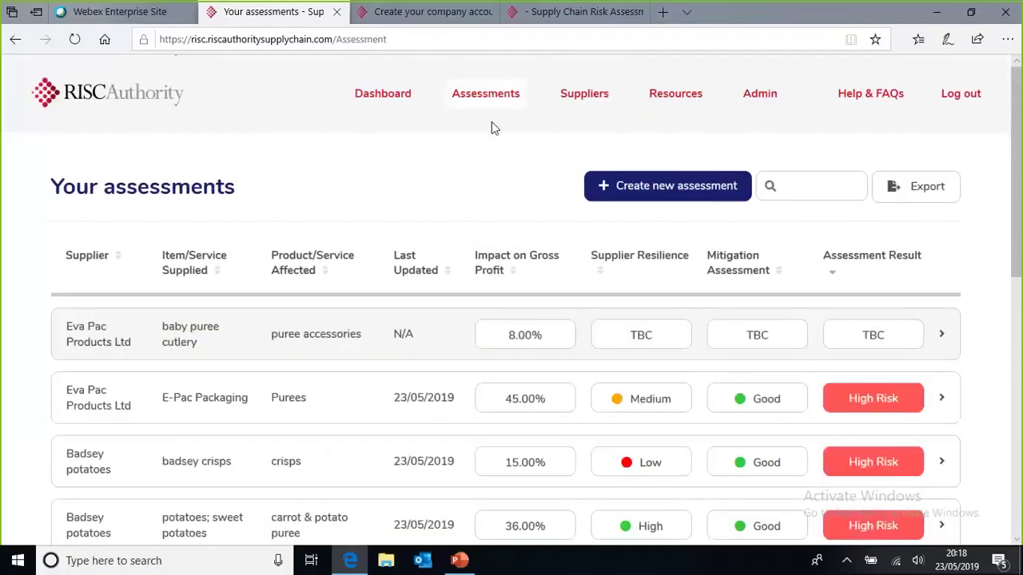
pyautogui.click(623, 185)
pyautogui.click(407, 254)
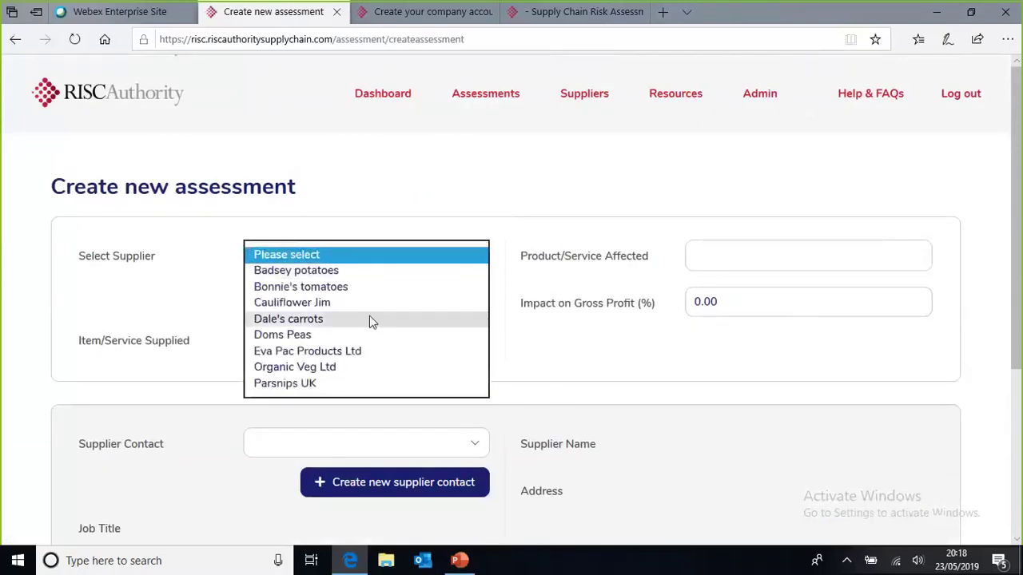
# Step: Choose Doms Peas as supplier, enter item 'Peas', and tag pea & cauliflower and pea & mint purees
pyautogui.click(302, 336)
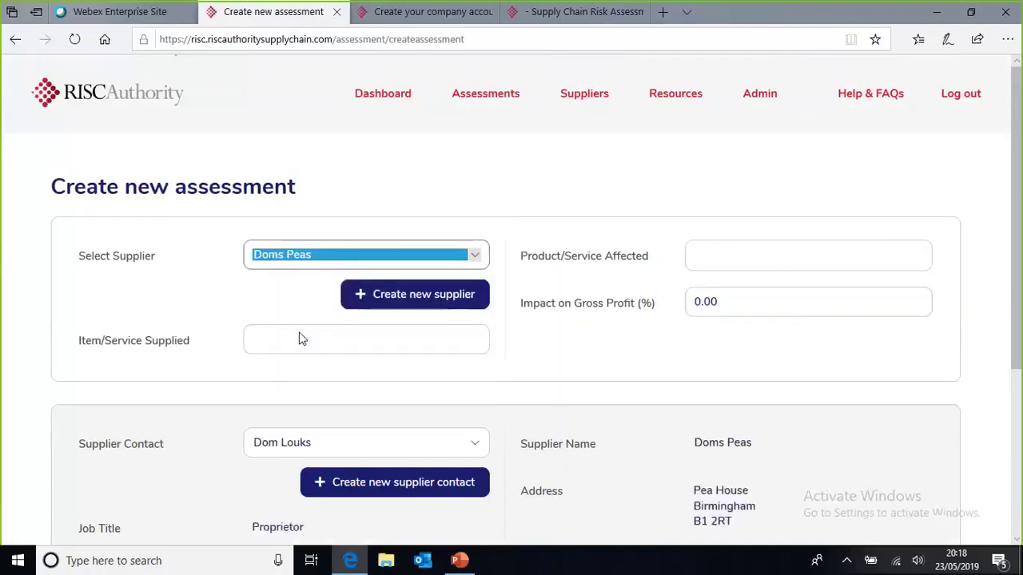
pyautogui.click(293, 345)
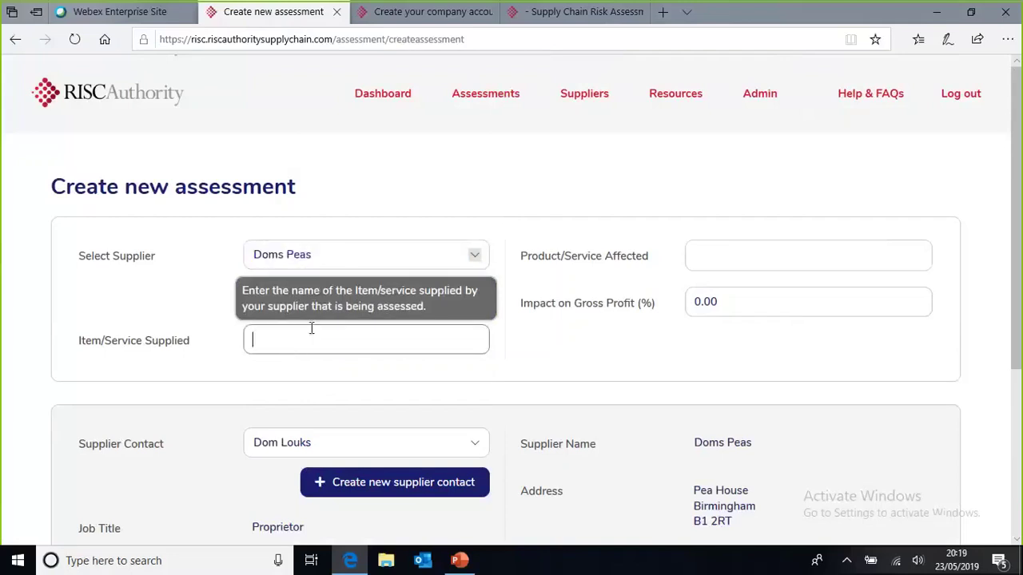
pyautogui.write('Peas')
pyautogui.click(740, 255)
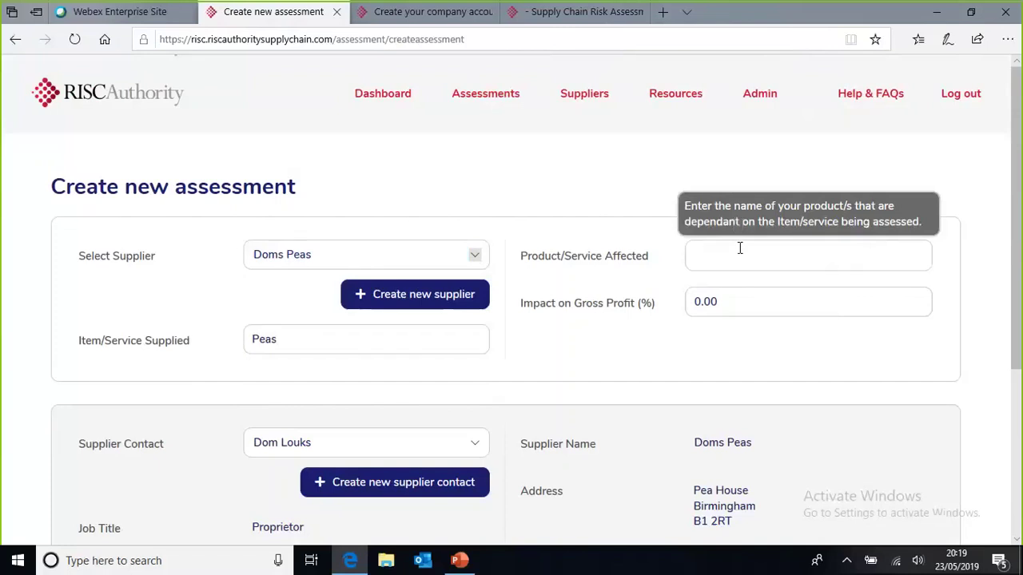
pyautogui.write('pea')
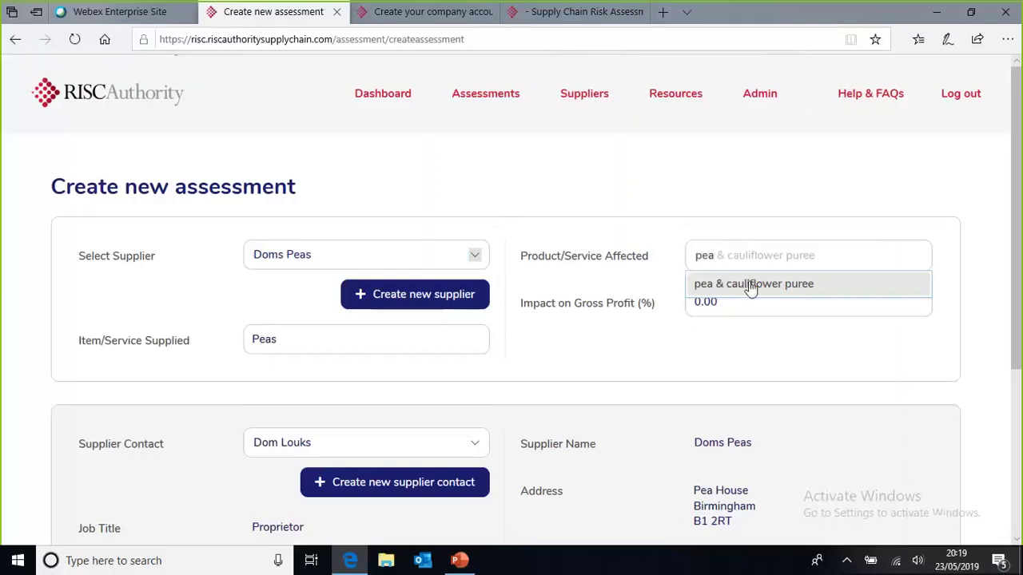
pyautogui.click(751, 285)
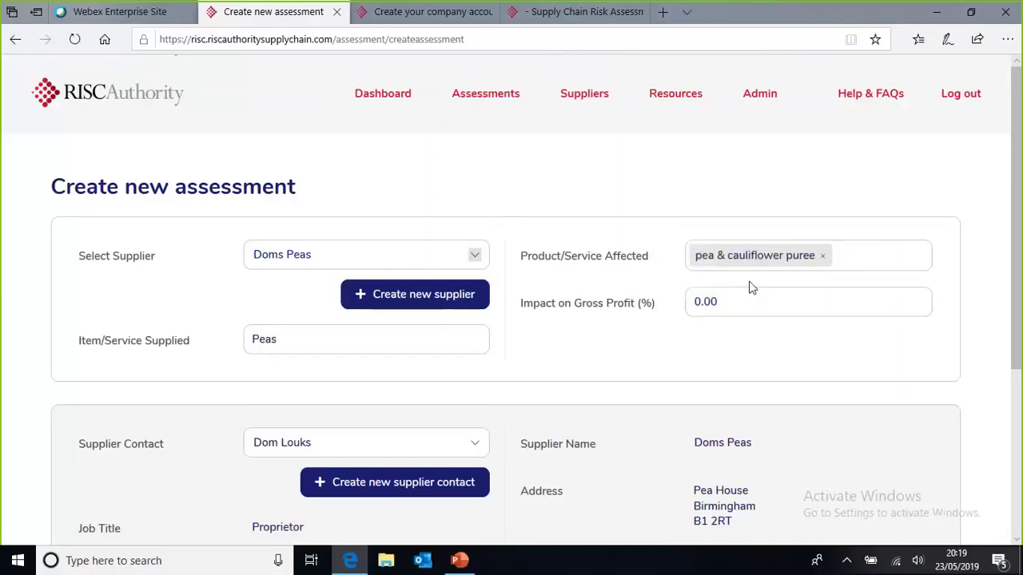
pyautogui.write('pea & mint puree')
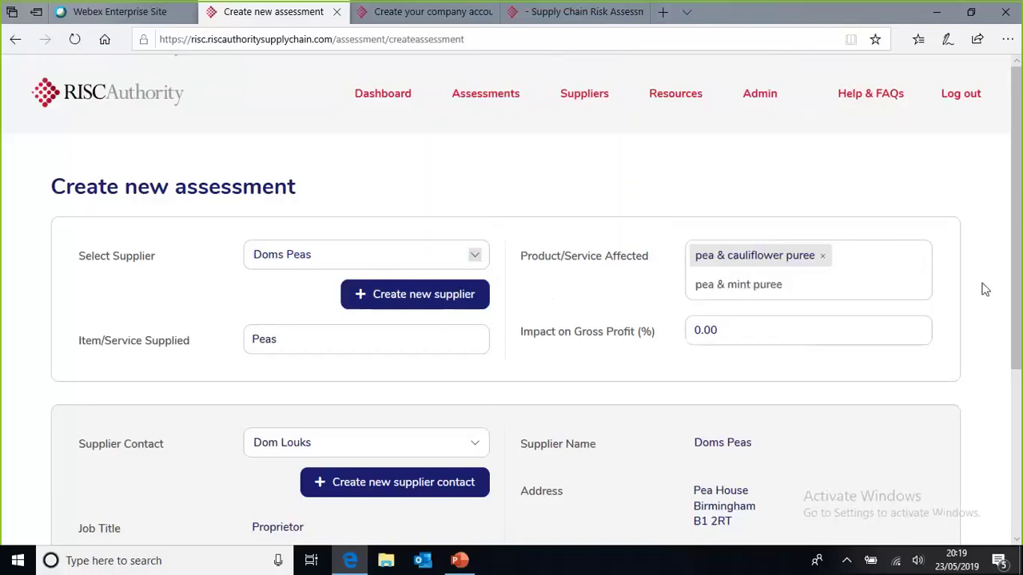
pyautogui.press('Return')
# Step: Set the gross profit impact to 12% and create the assessment
pyautogui.moveTo(736, 337)
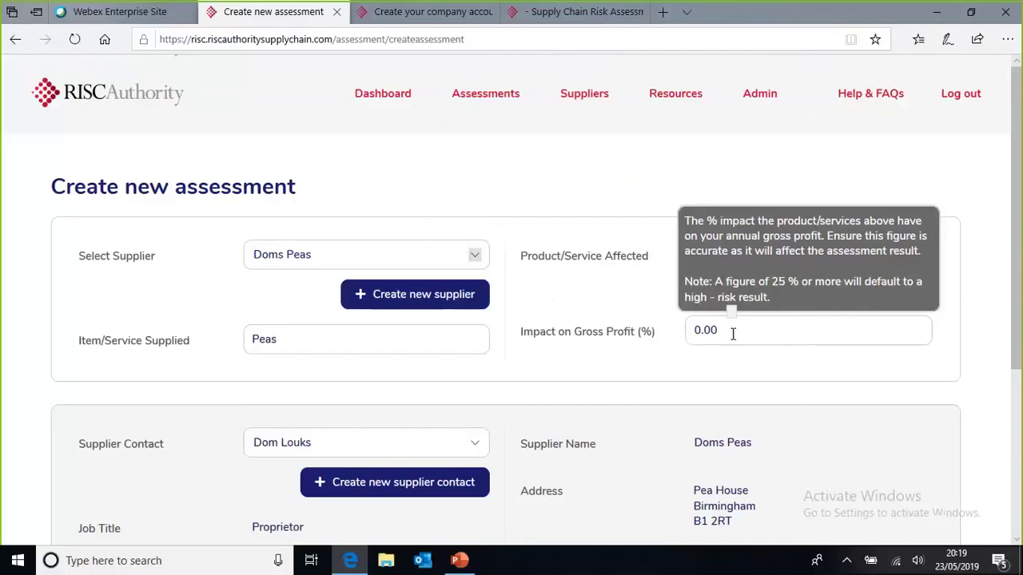
pyautogui.press('BackSpace')
pyautogui.press('BackSpace')
pyautogui.press('BackSpace')
pyautogui.press('BackSpace')
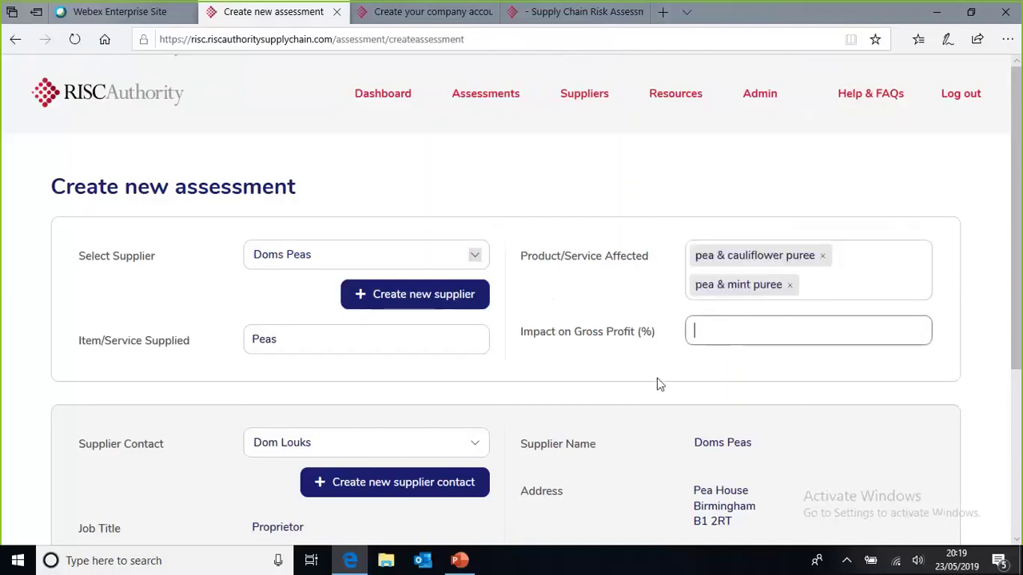
pyautogui.write('12')
pyautogui.scroll(-1, 1019, 306)
pyautogui.moveTo(1019, 306); pyautogui.dragTo(1020, 385)
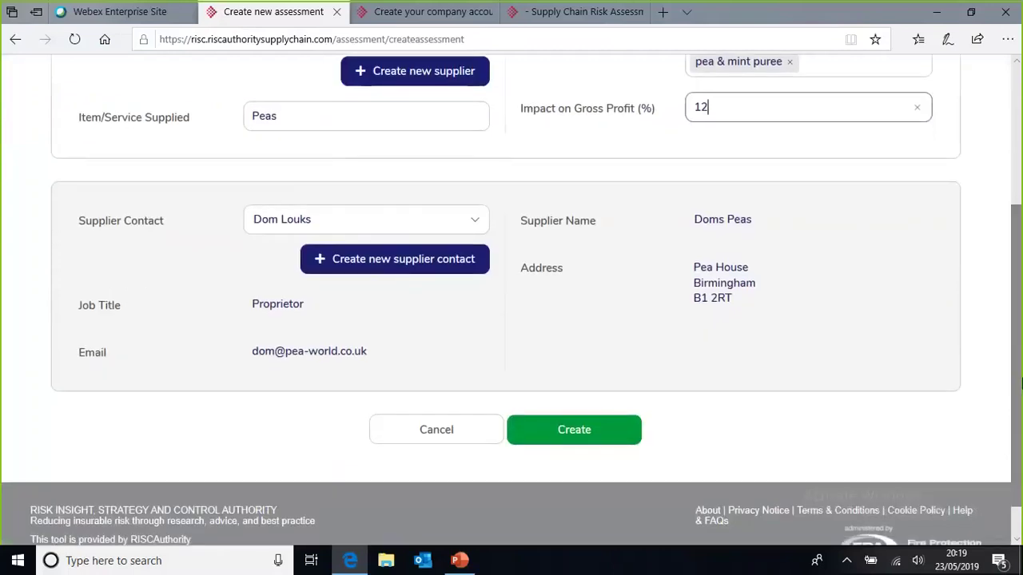
pyautogui.click(577, 429)
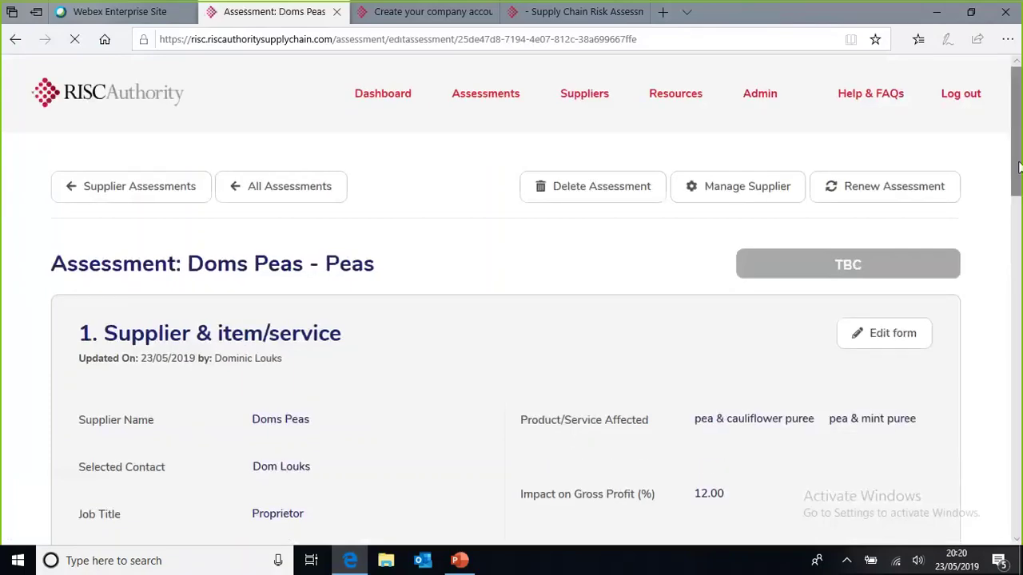
# Step: Scroll the new Doms Peas – Peas assessment to review its listed pea purees and TBC score
pyautogui.moveTo(1019, 172); pyautogui.dragTo(1019, 214)
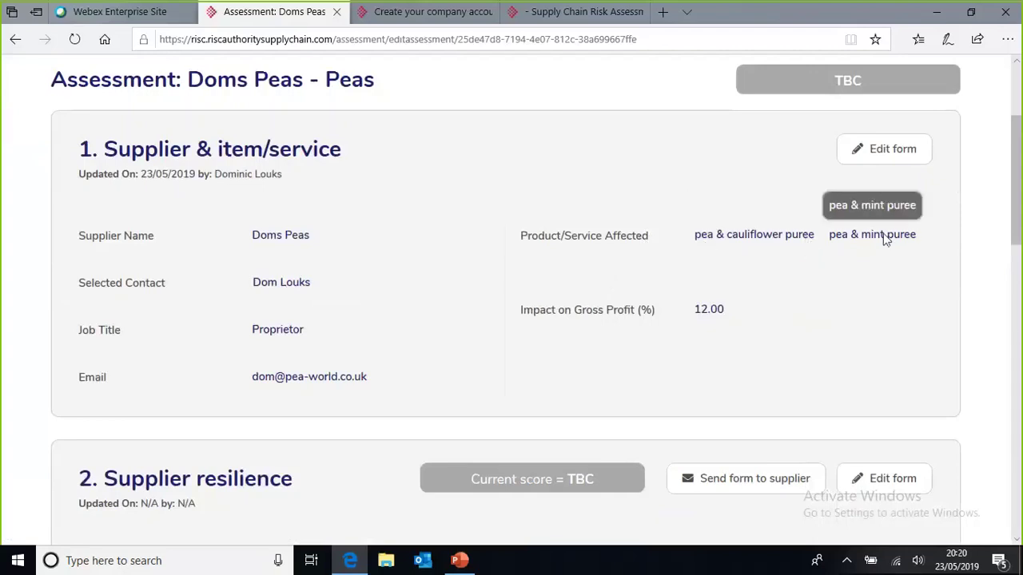
# Step: Edit section 1 to add pea & potato puree, change impact from 12 to 15%, and save
pyautogui.click(895, 158)
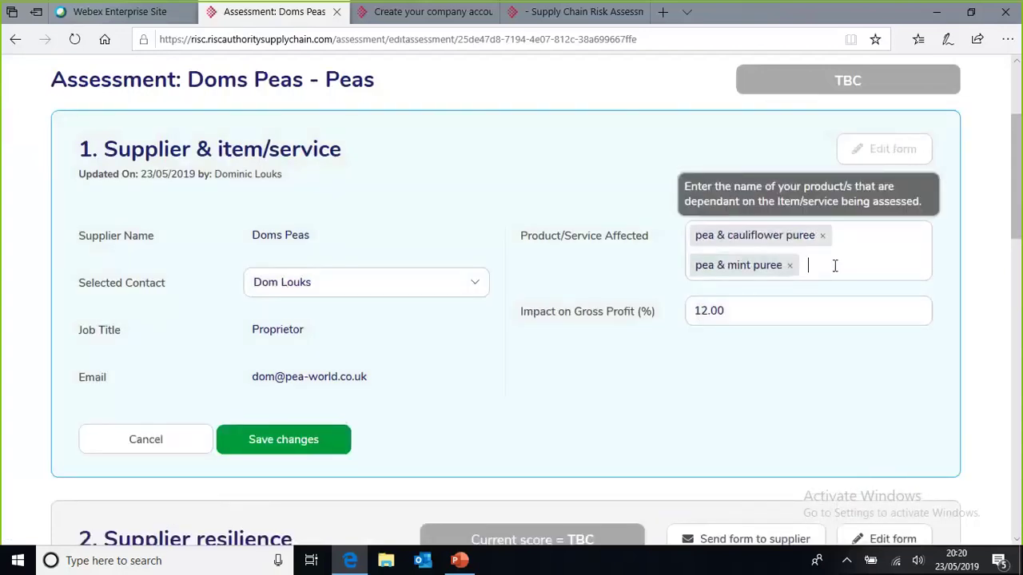
pyautogui.write('pea & potato puree')
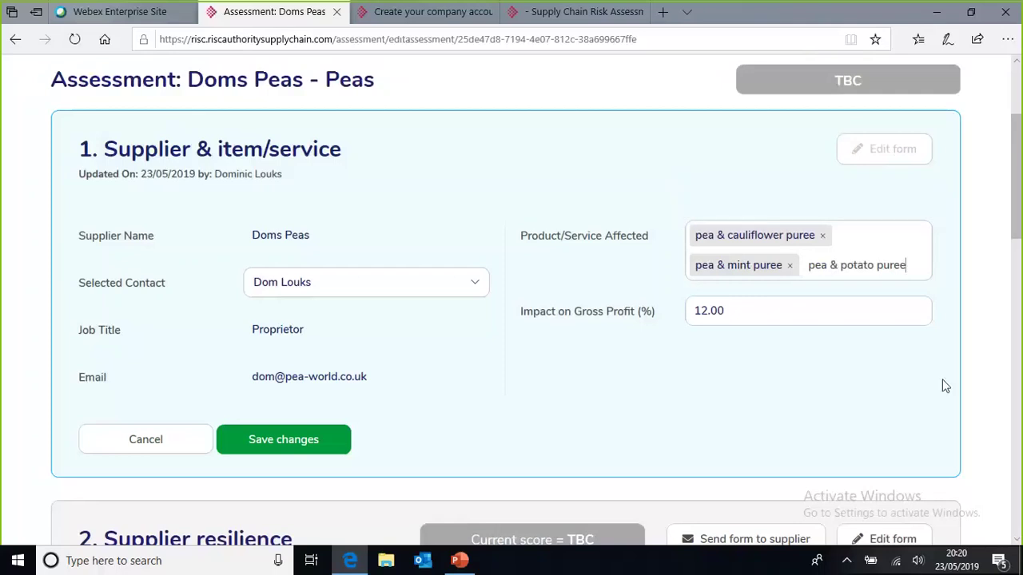
pyautogui.press('Return')
pyautogui.click(730, 343)
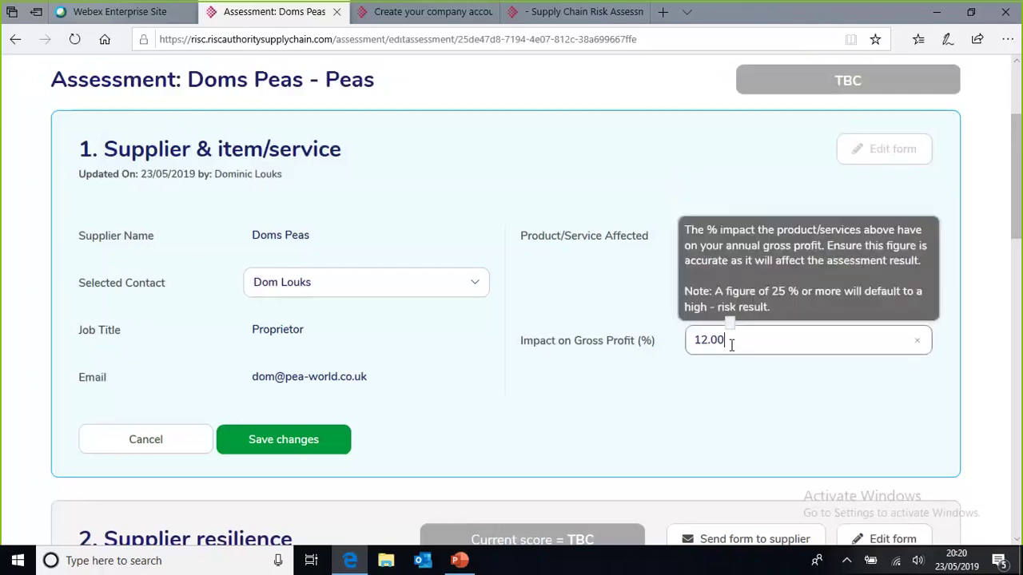
pyautogui.press('BackSpace')
pyautogui.press('BackSpace')
pyautogui.press('BackSpace')
pyautogui.press('BackSpace')
pyautogui.press('BackSpace')
pyautogui.write('15')
pyautogui.click(649, 437)
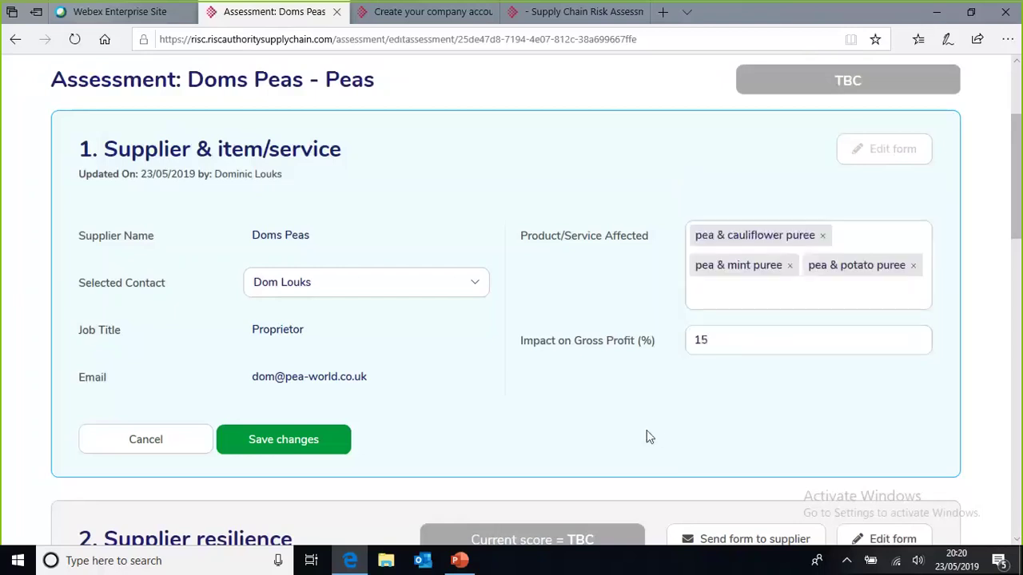
pyautogui.click(312, 451)
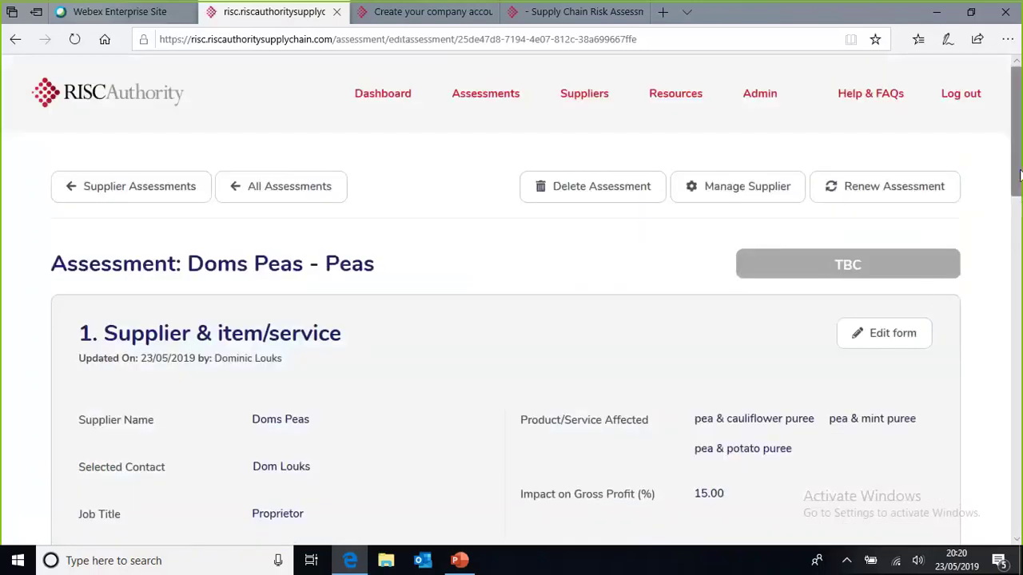
pyautogui.moveTo(1019, 171); pyautogui.dragTo(1019, 276)
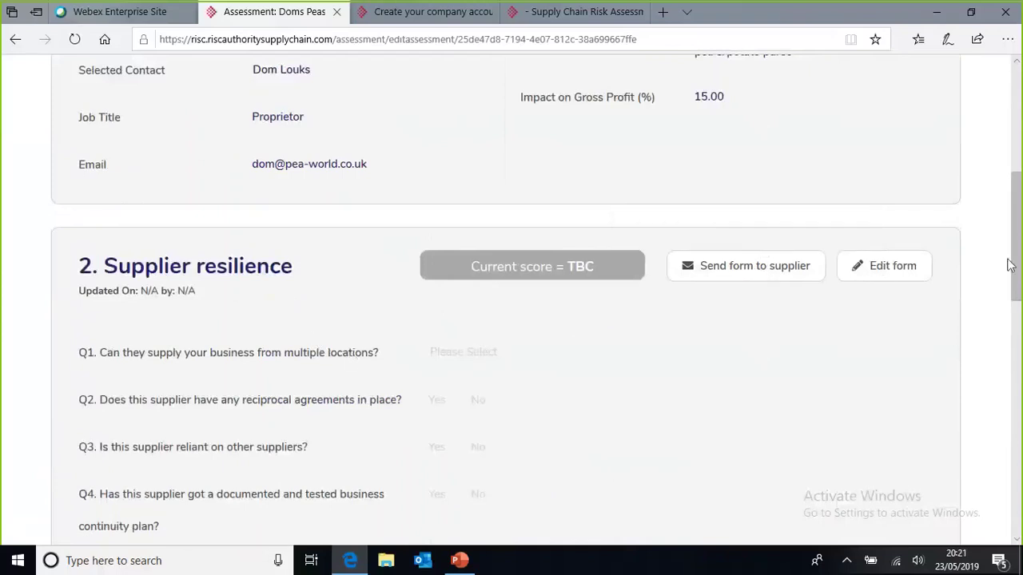
pyautogui.moveTo(1019, 275); pyautogui.dragTo(1020, 233)
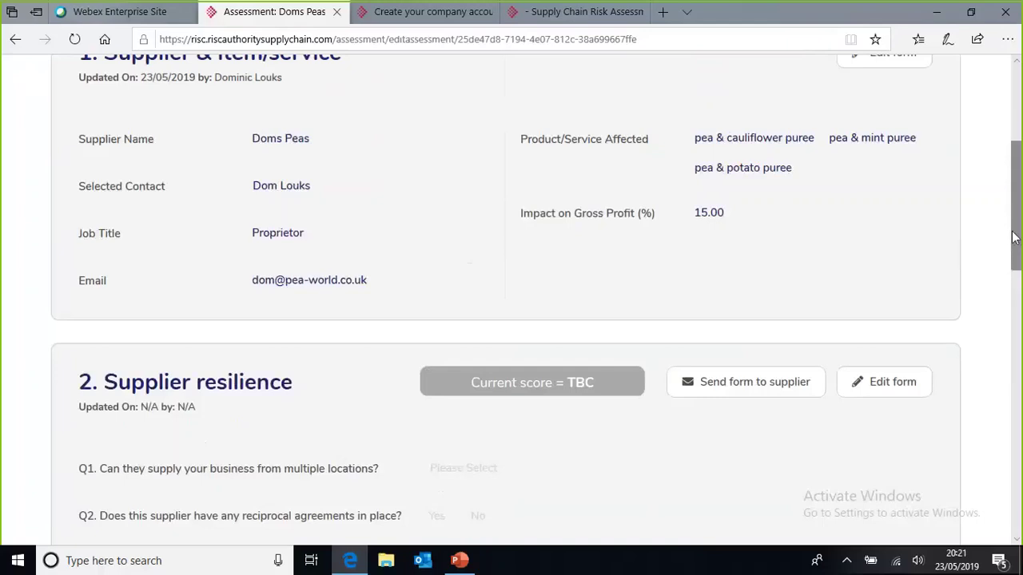
pyautogui.moveTo(1012, 234); pyautogui.dragTo(1009, 285)
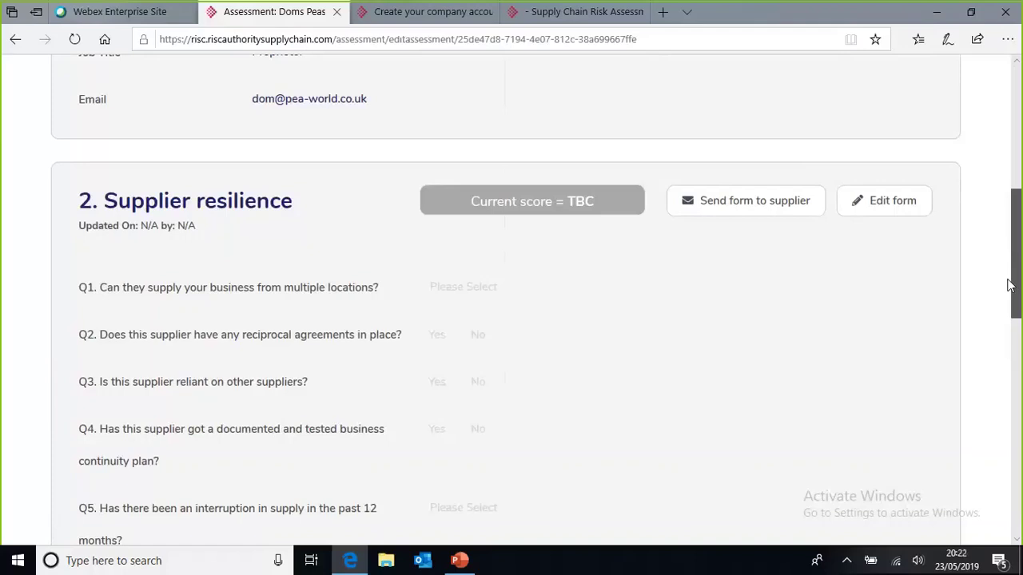
pyautogui.moveTo(1009, 286); pyautogui.dragTo(1012, 312)
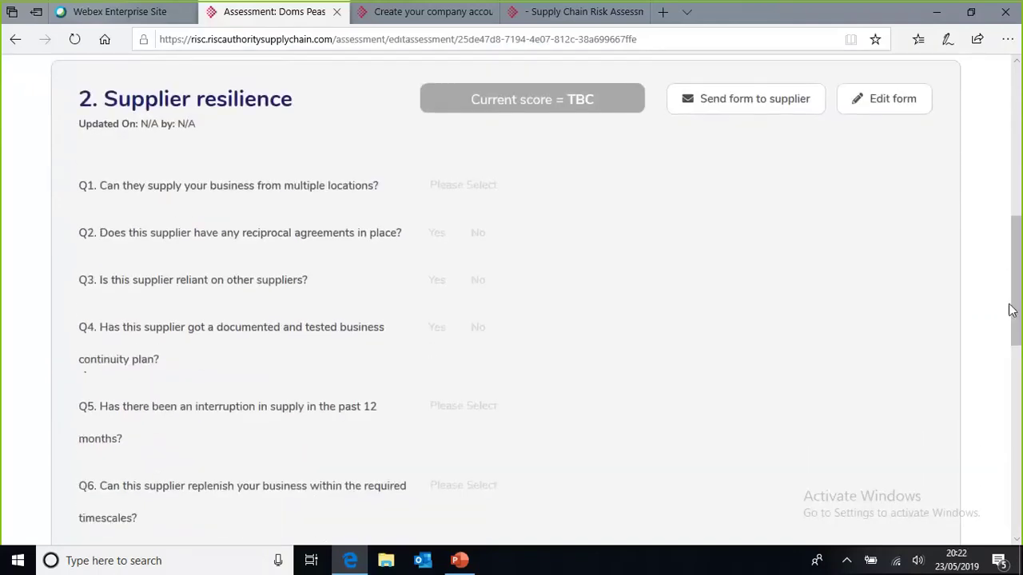
# Step: Answer Q1 with multiple production lines on one site, and No to reciprocal agreements and supplier reliance
pyautogui.click(892, 99)
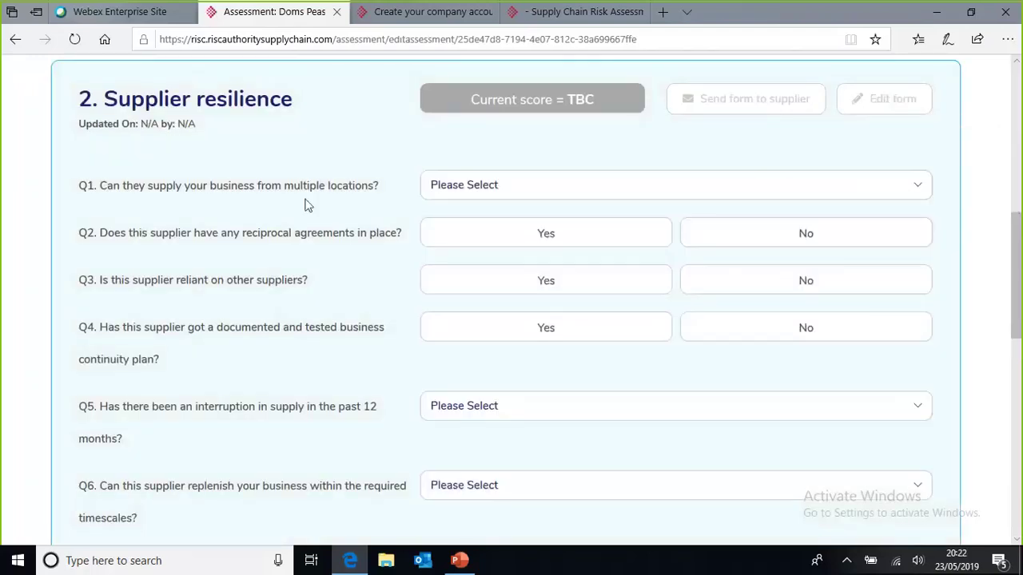
pyautogui.click(527, 190)
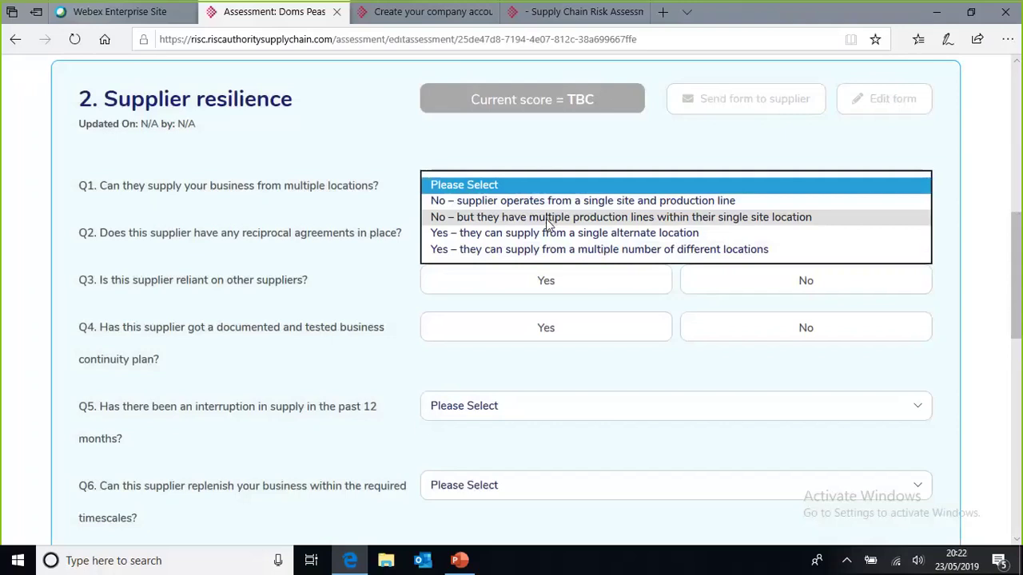
pyautogui.click(547, 219)
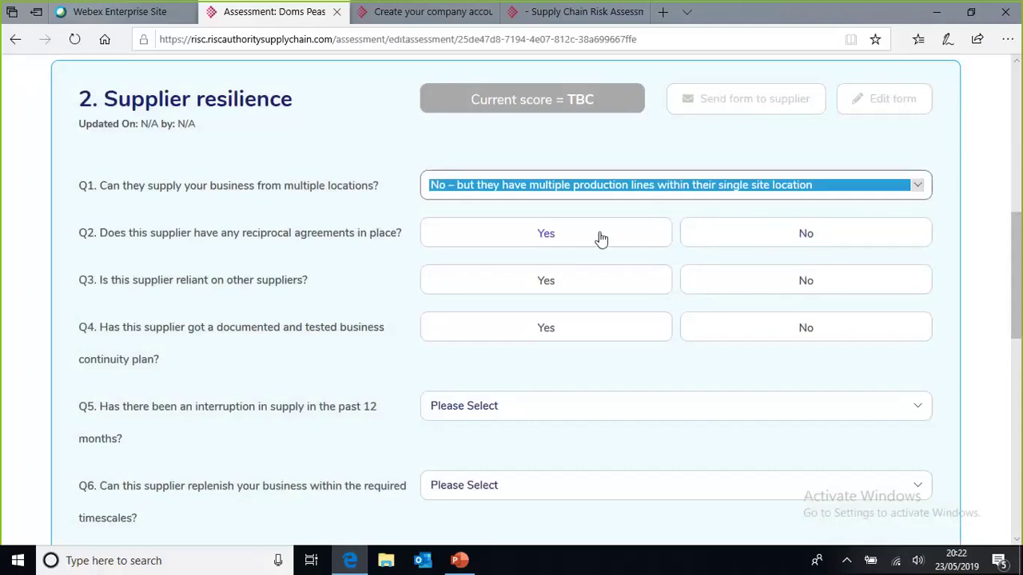
pyautogui.click(789, 232)
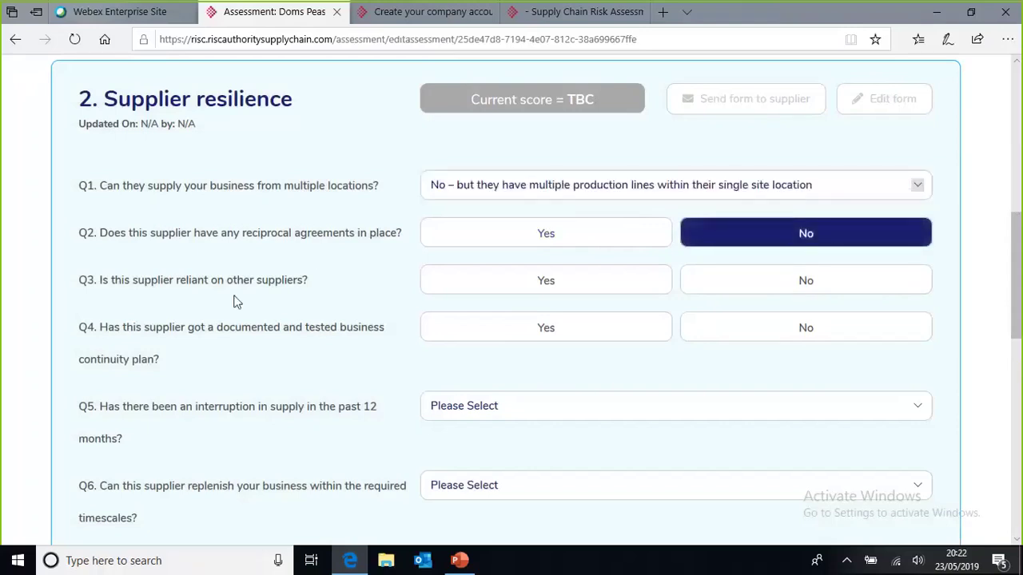
pyautogui.click(760, 285)
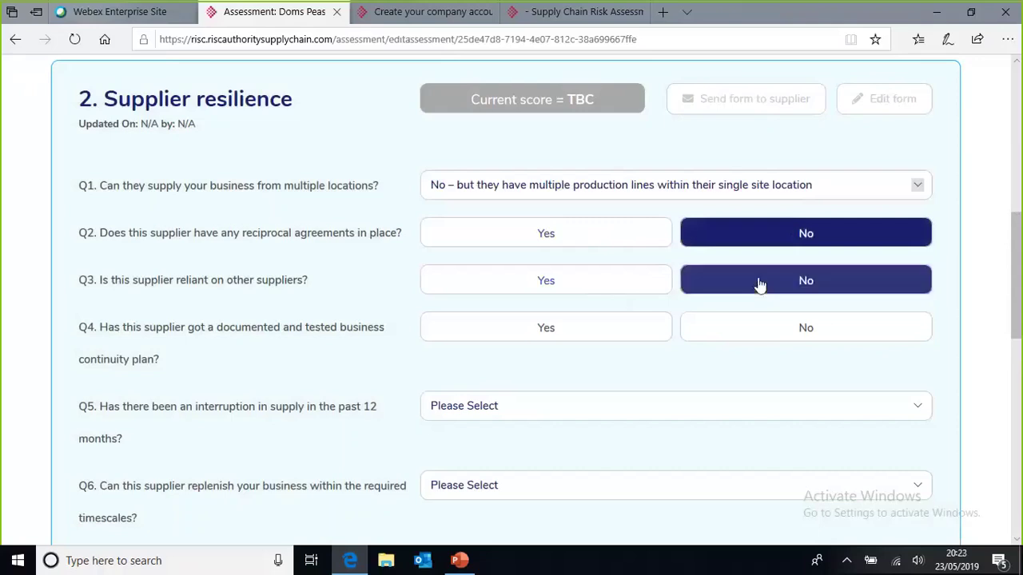
# Step: Answer Yes to the tested business continuity plan and record 1 incident in last 12 months
pyautogui.click(556, 335)
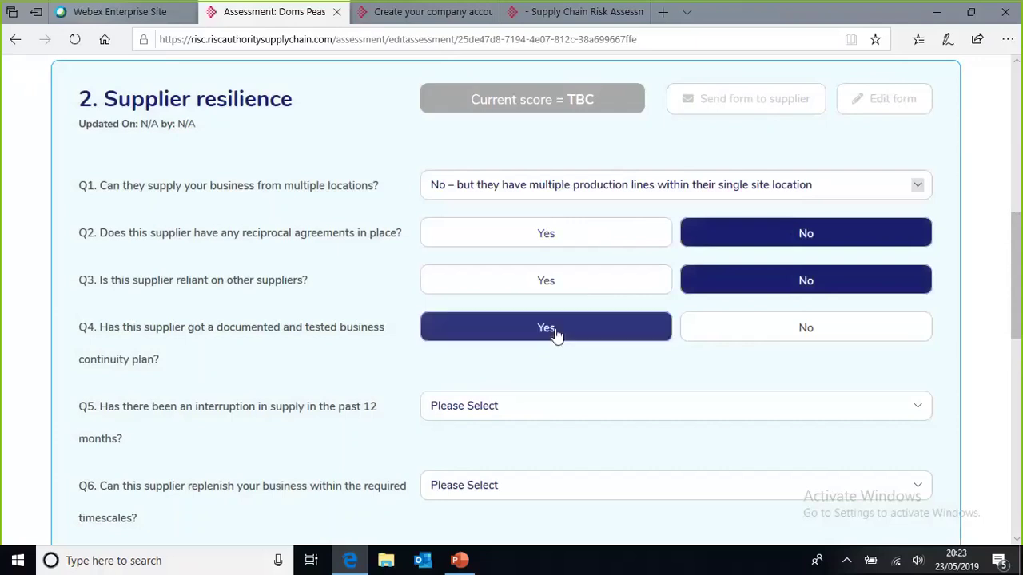
pyautogui.click(595, 415)
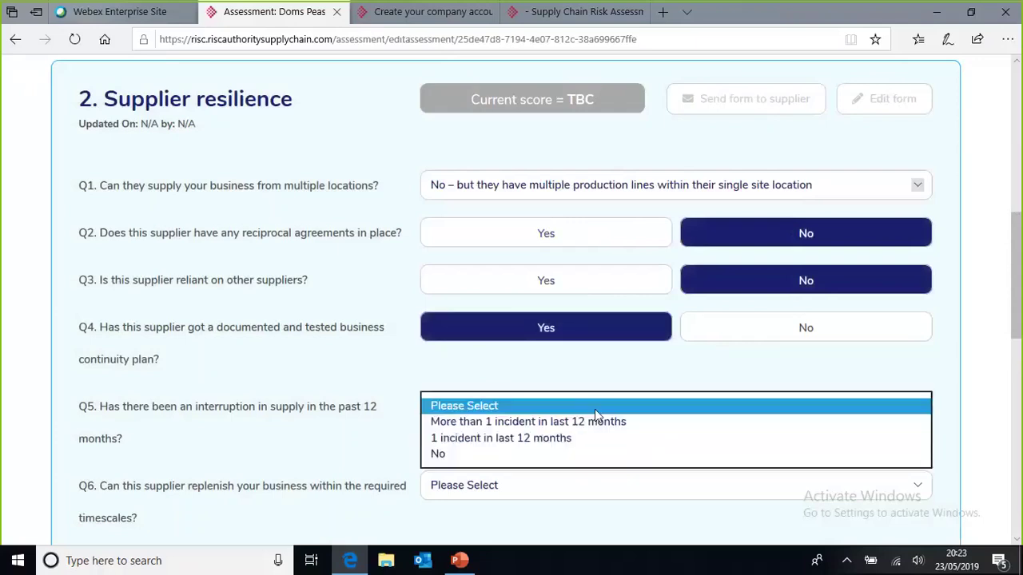
pyautogui.click(560, 441)
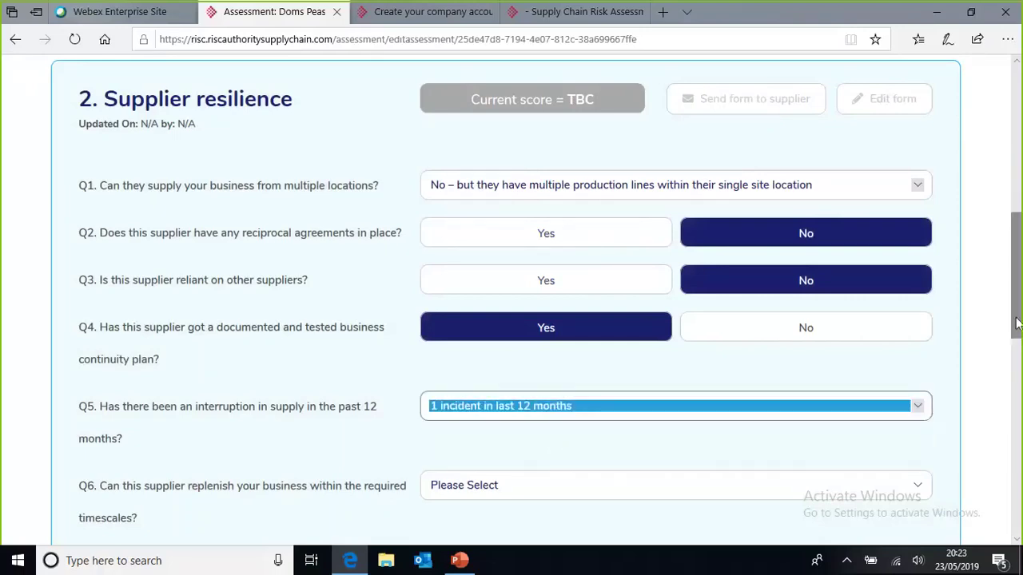
pyautogui.moveTo(1016, 323); pyautogui.dragTo(1018, 379)
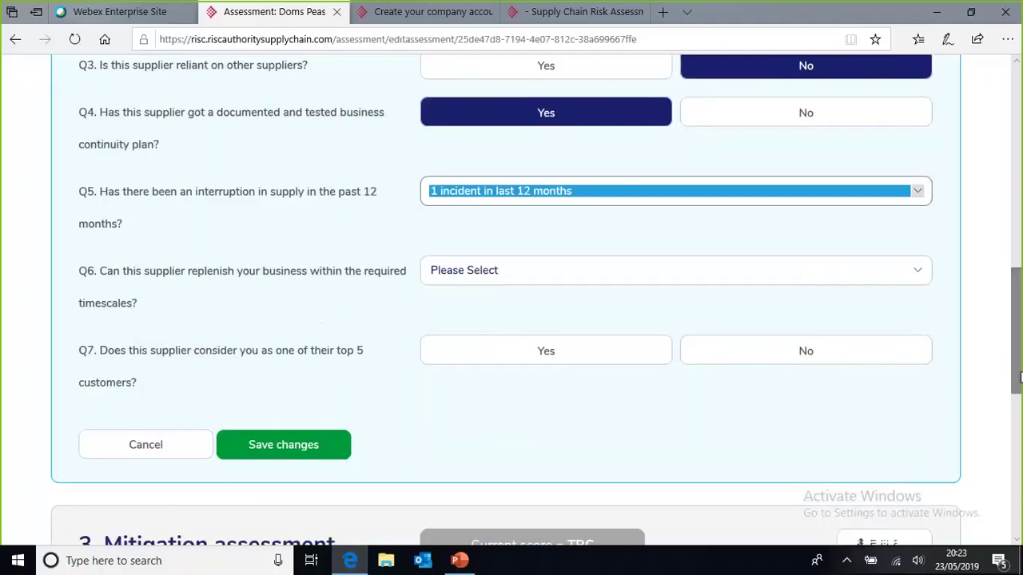
# Step: Set replenishment to the contractual service level agreement answer, top-5 customers to No, and save
pyautogui.click(534, 270)
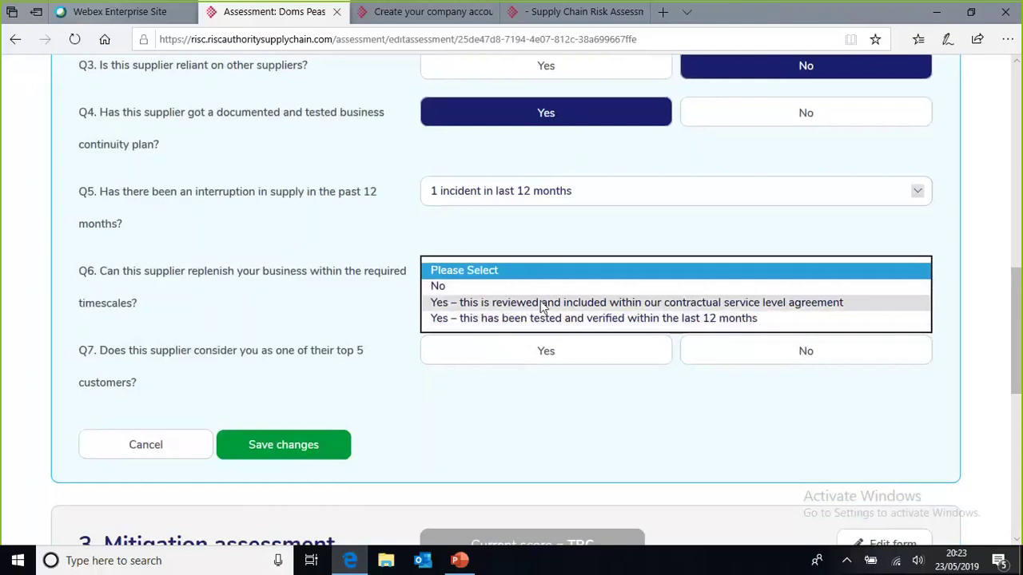
pyautogui.click(543, 304)
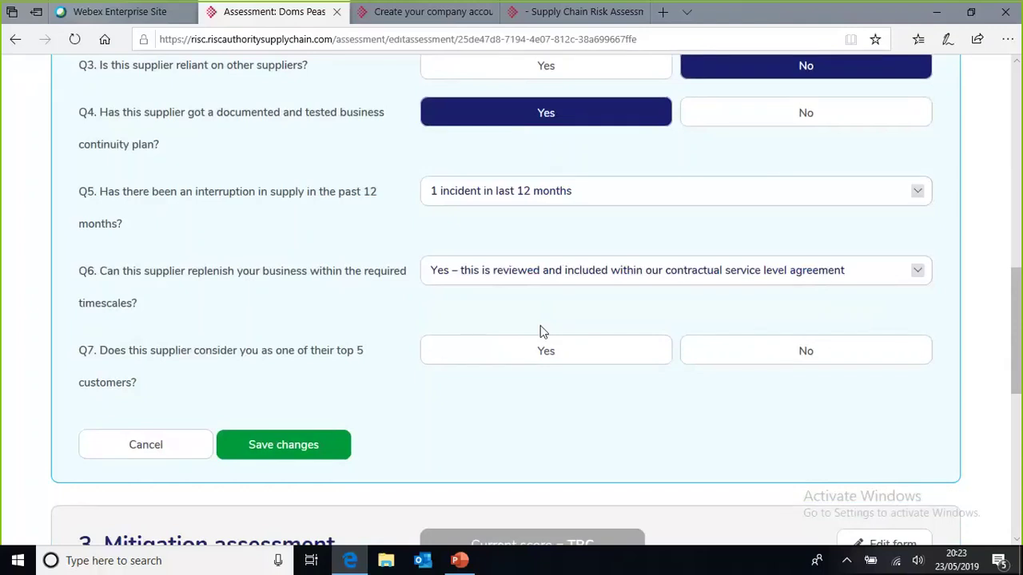
pyautogui.click(808, 354)
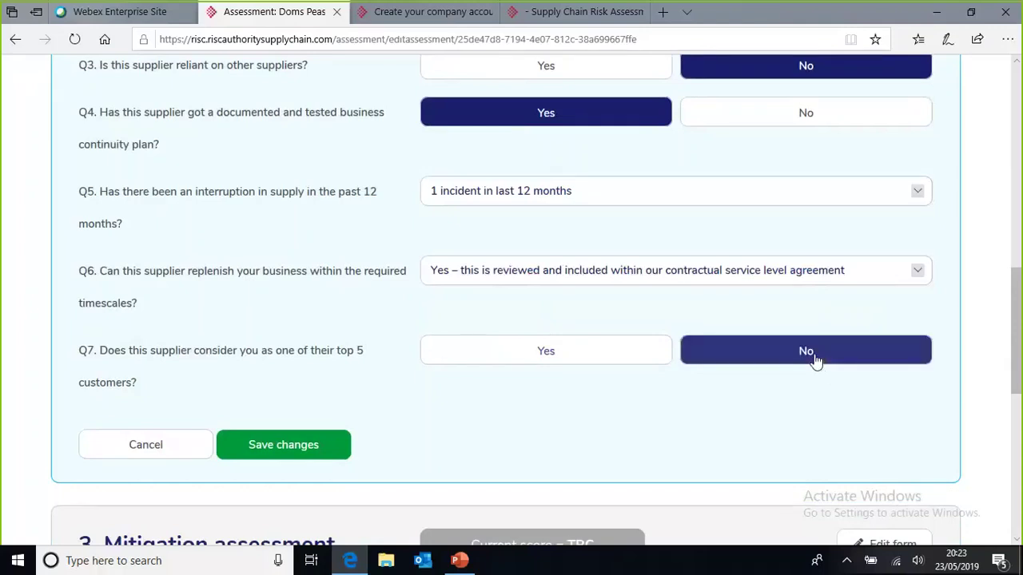
pyautogui.click(302, 444)
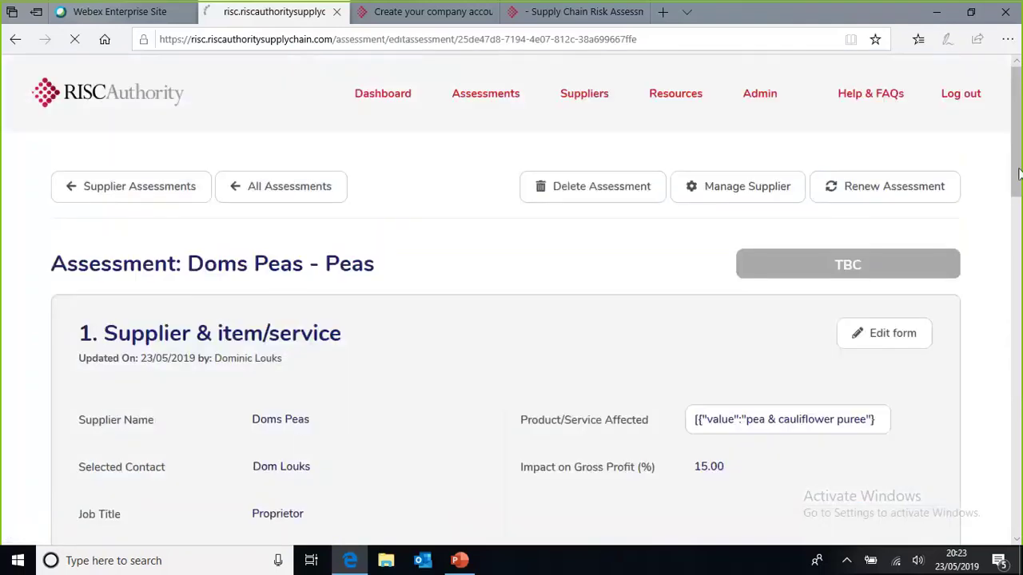
# Step: Scroll past the Medium supplier resilience score and put the Mitigation assessment into edit mode
pyautogui.scroll(-3, 302, 444)
pyautogui.scroll(-3, 1019, 291)
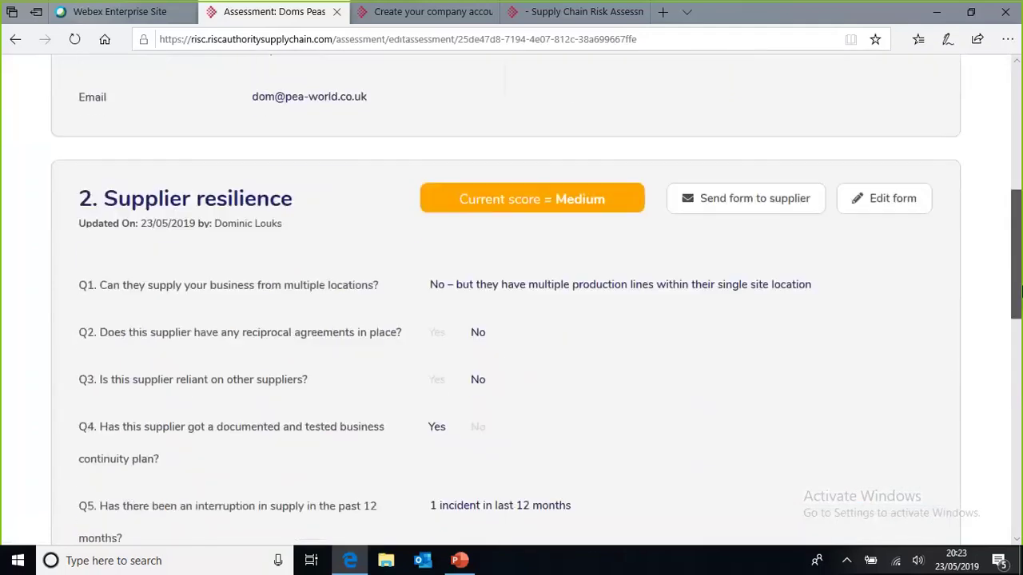
pyautogui.moveTo(1019, 292); pyautogui.dragTo(1020, 485)
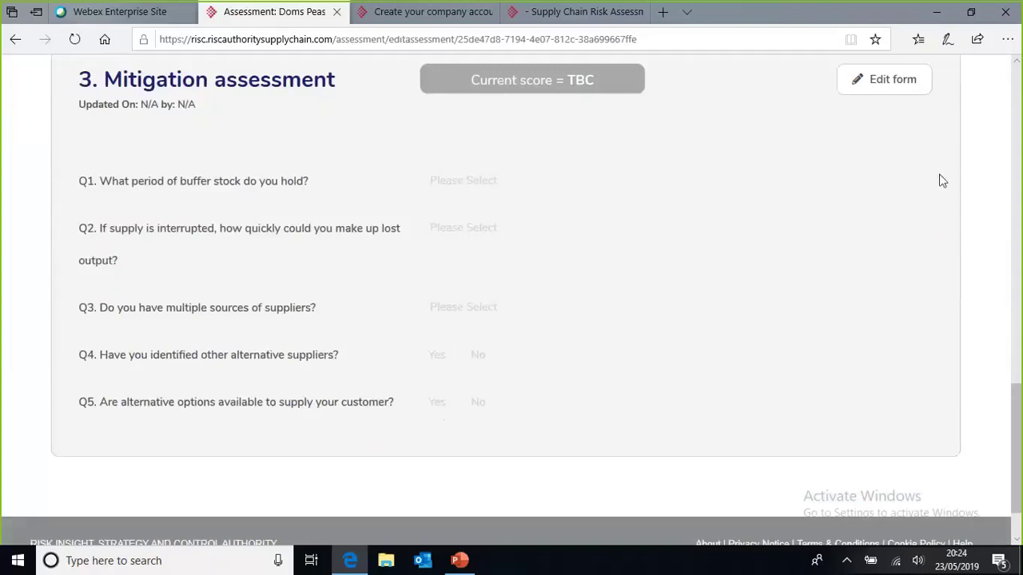
pyautogui.click(889, 84)
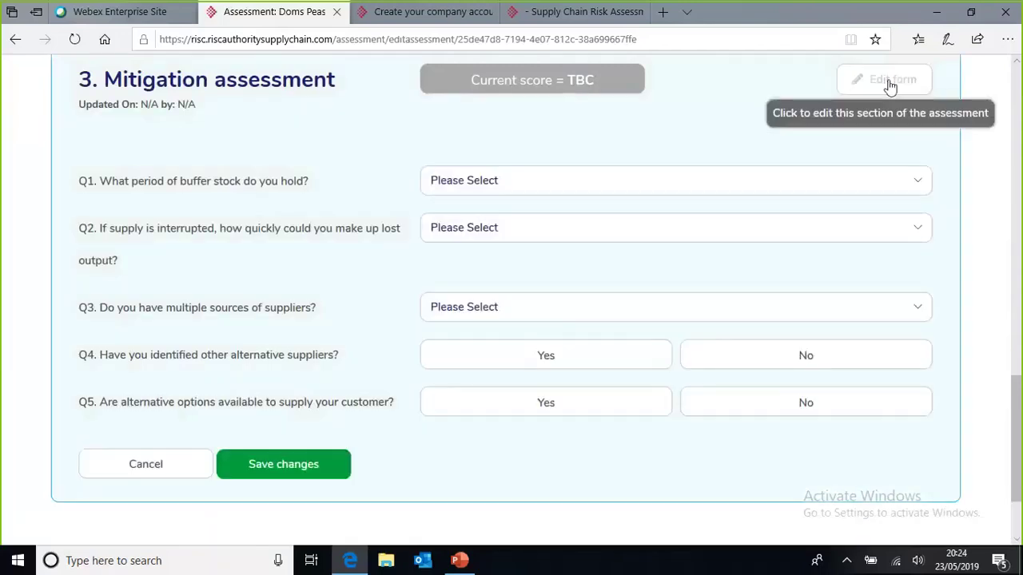
# Step: Set buffer stock and output recovery to 1 week, multiple sources Yes, alternatives Yes, customer options No, and save
pyautogui.click(536, 185)
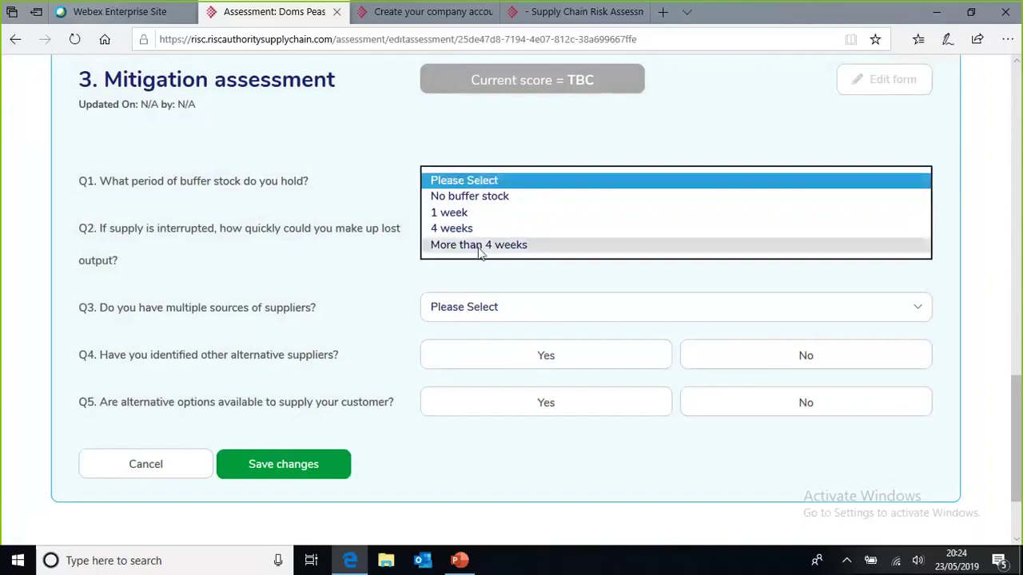
pyautogui.click(458, 213)
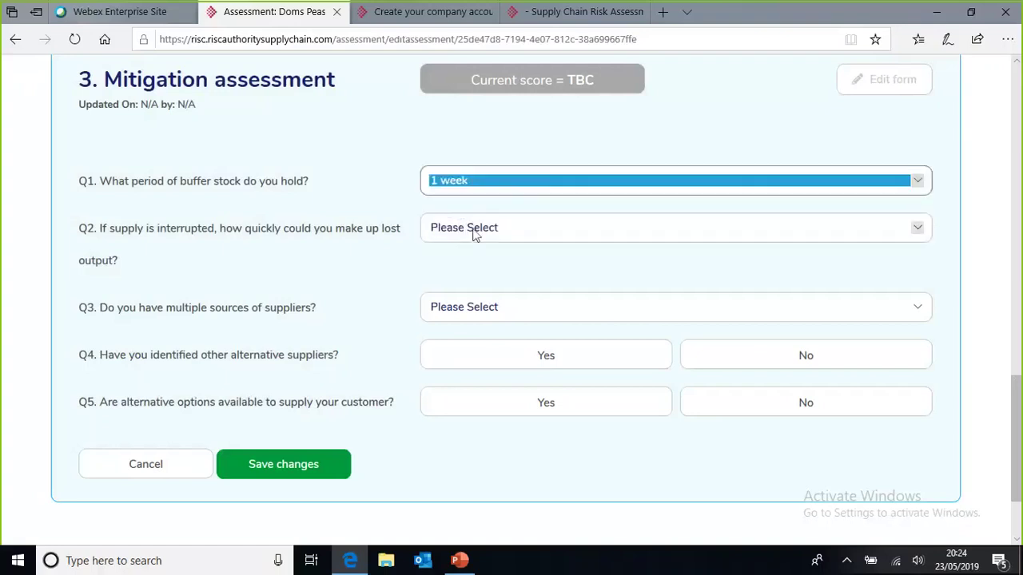
pyautogui.click(470, 240)
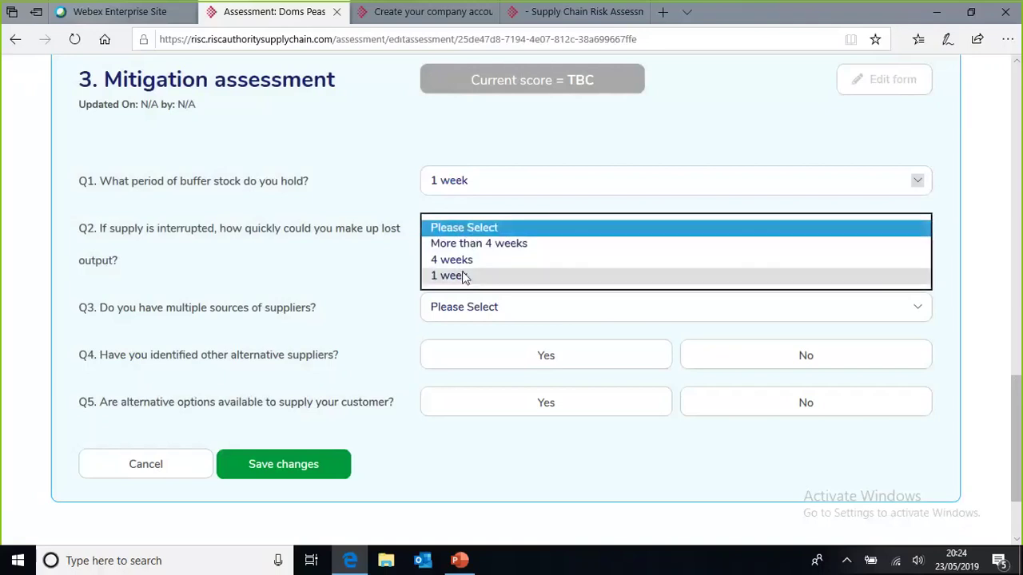
pyautogui.click(450, 276)
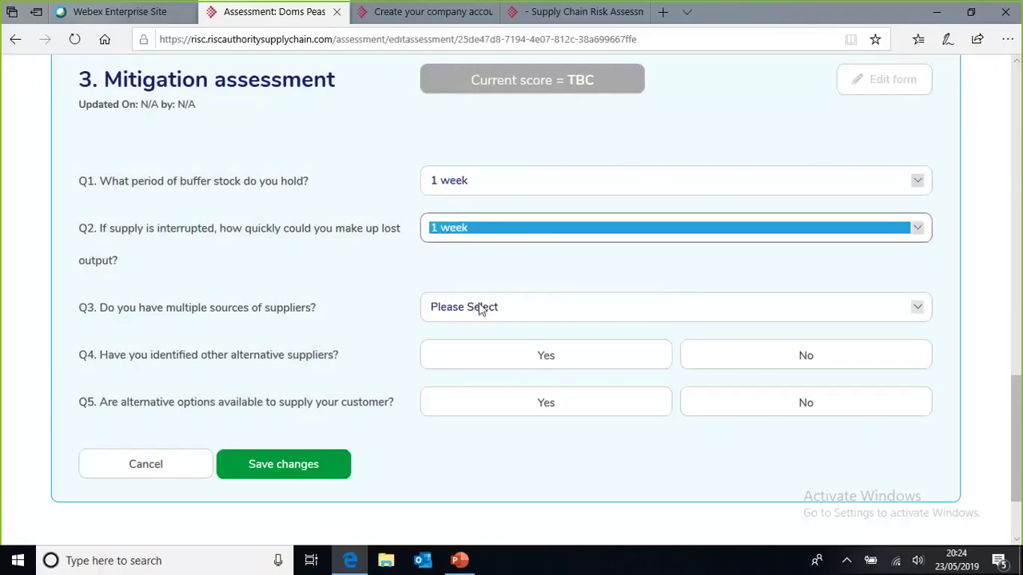
pyautogui.click(481, 308)
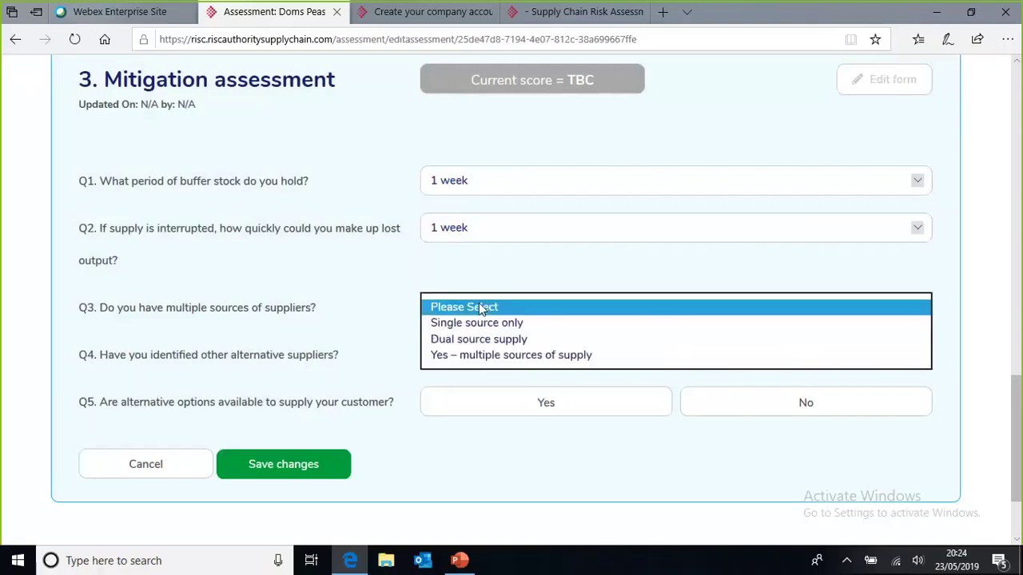
pyautogui.click(487, 356)
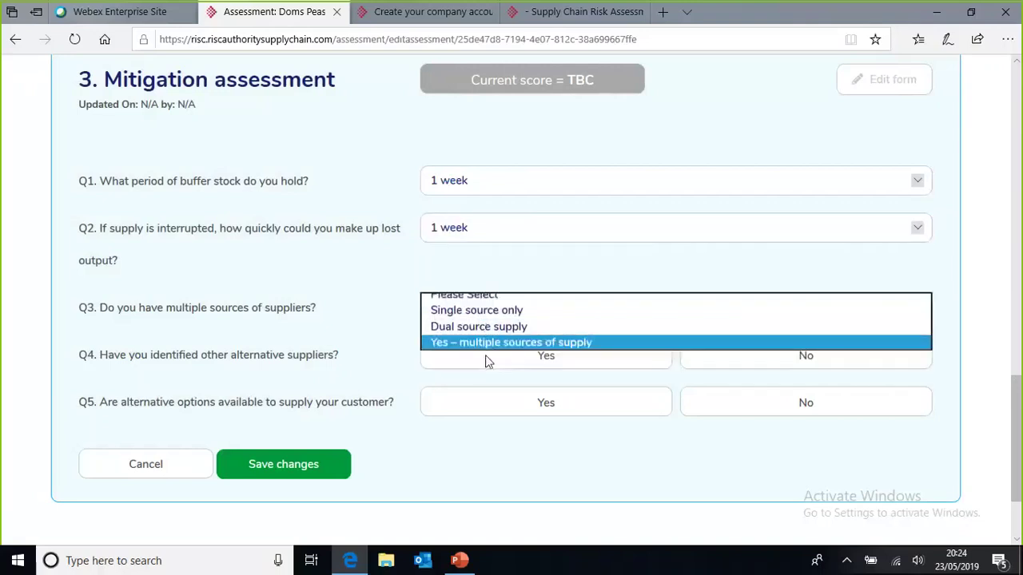
pyautogui.click(542, 357)
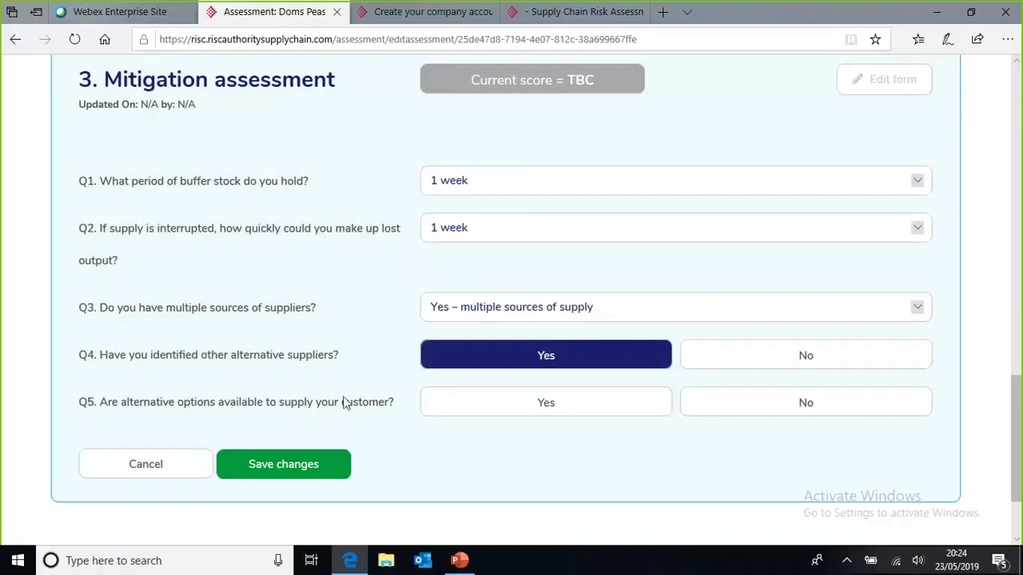
pyautogui.click(838, 403)
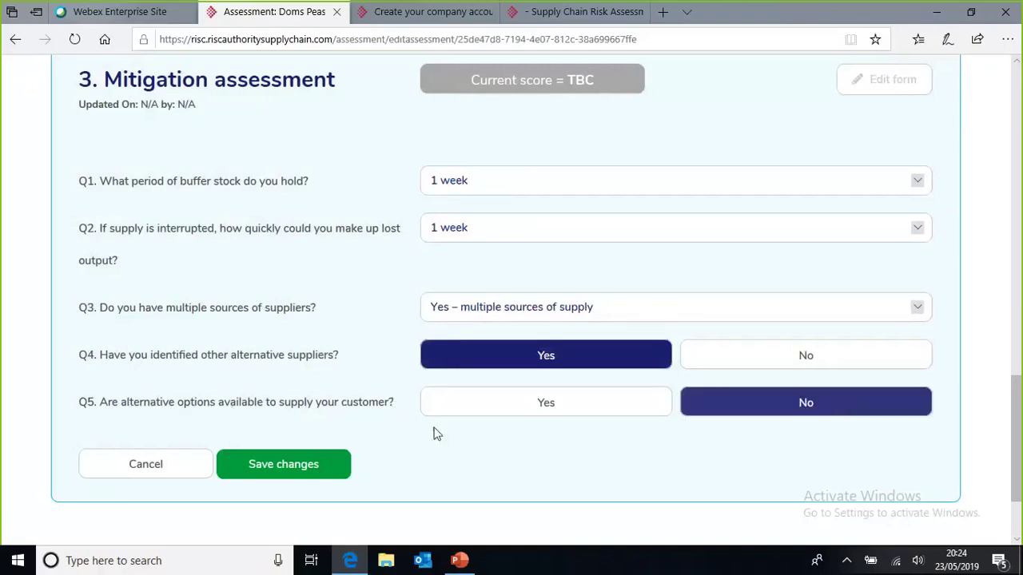
pyautogui.click(310, 473)
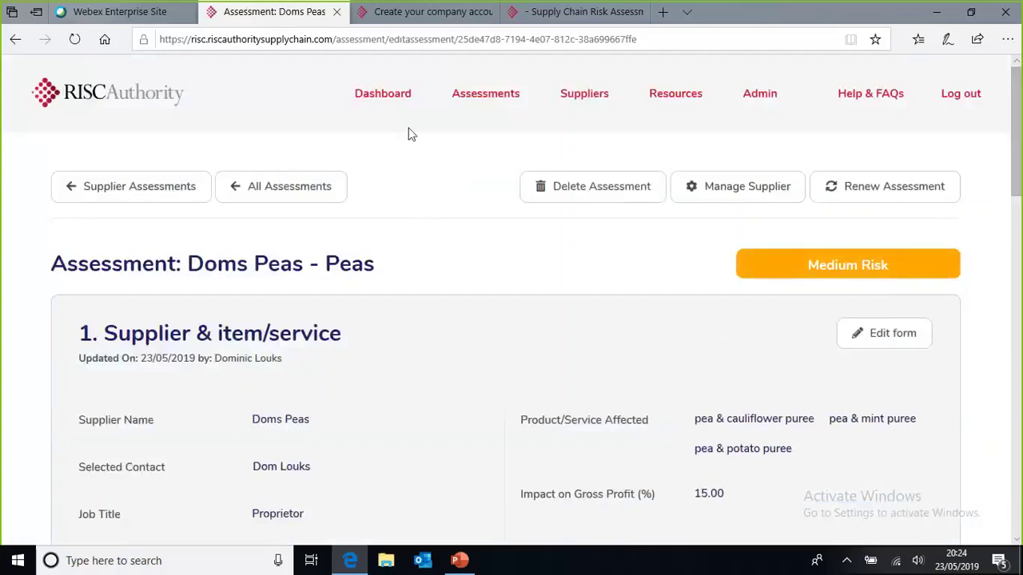
# Step: From the Dashboard, open Badsey potatoes' assessments: two High Risk and one Medium Risk
pyautogui.click(399, 100)
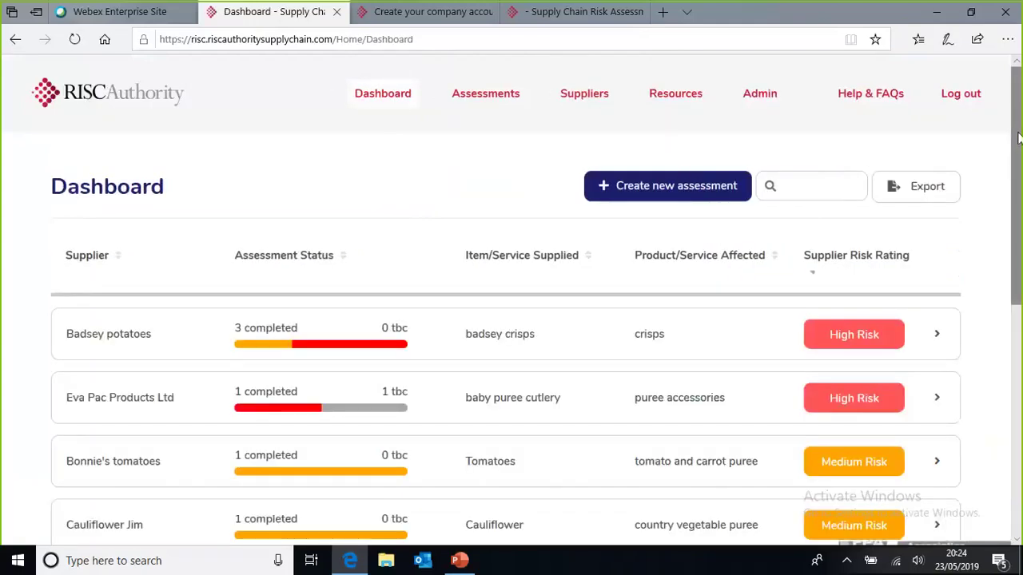
pyautogui.moveTo(1018, 143); pyautogui.dragTo(1020, 153)
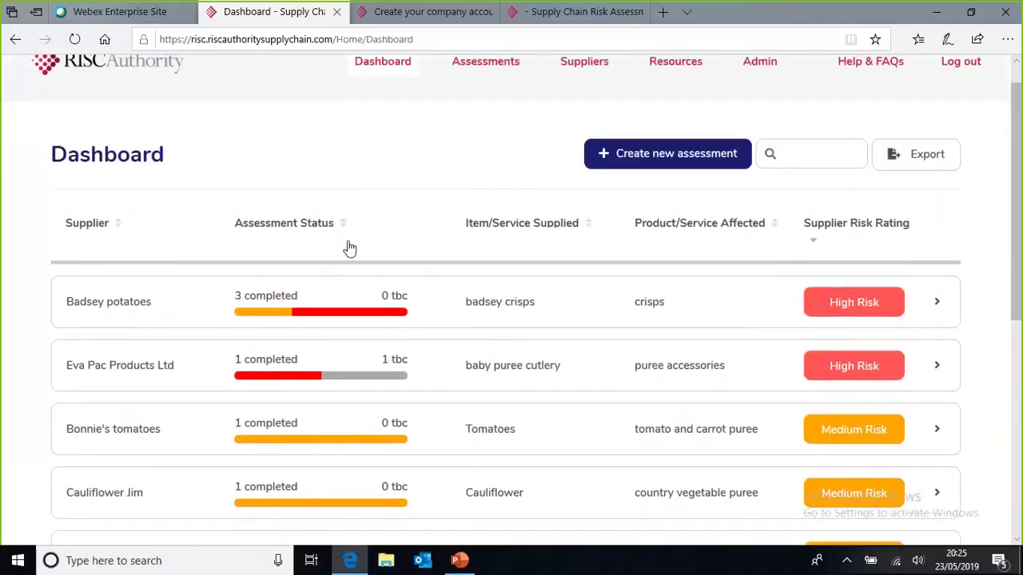
pyautogui.click(938, 308)
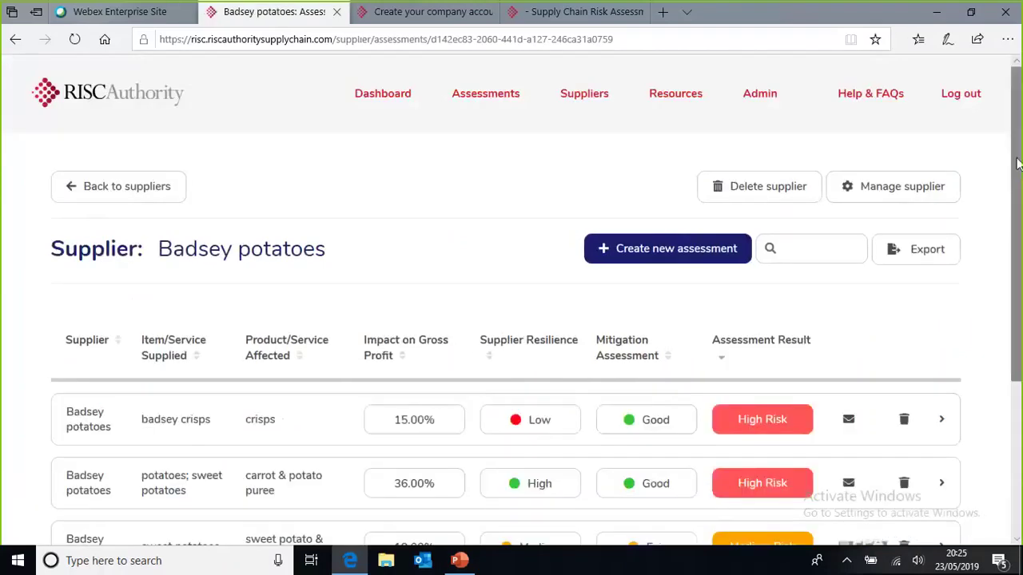
pyautogui.moveTo(1017, 163); pyautogui.dragTo(1020, 272)
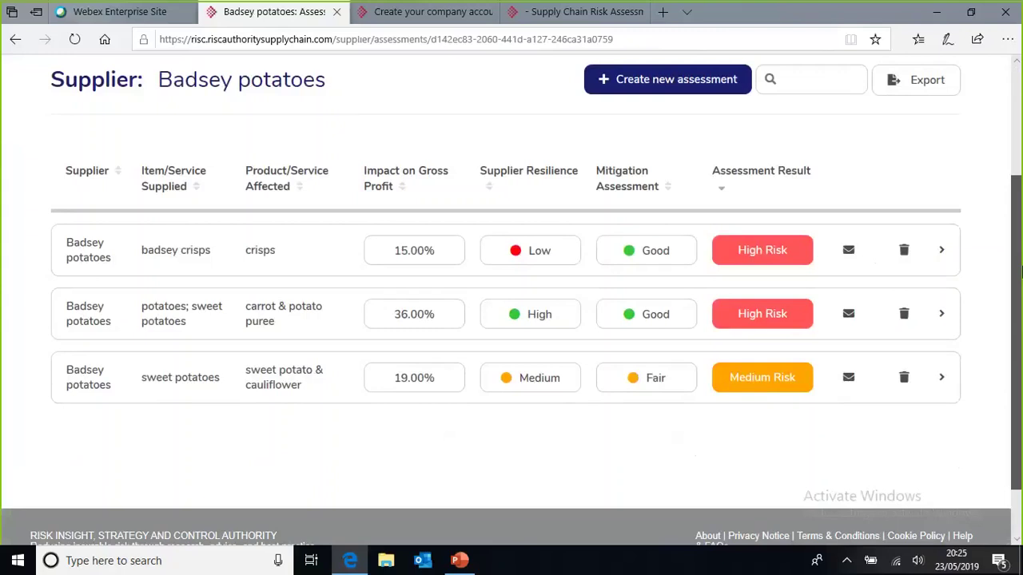
# Step: Open the High Risk badsey crisps assessment and scroll through its resilience and mitigation answers
pyautogui.scroll(1, 1020, 273)
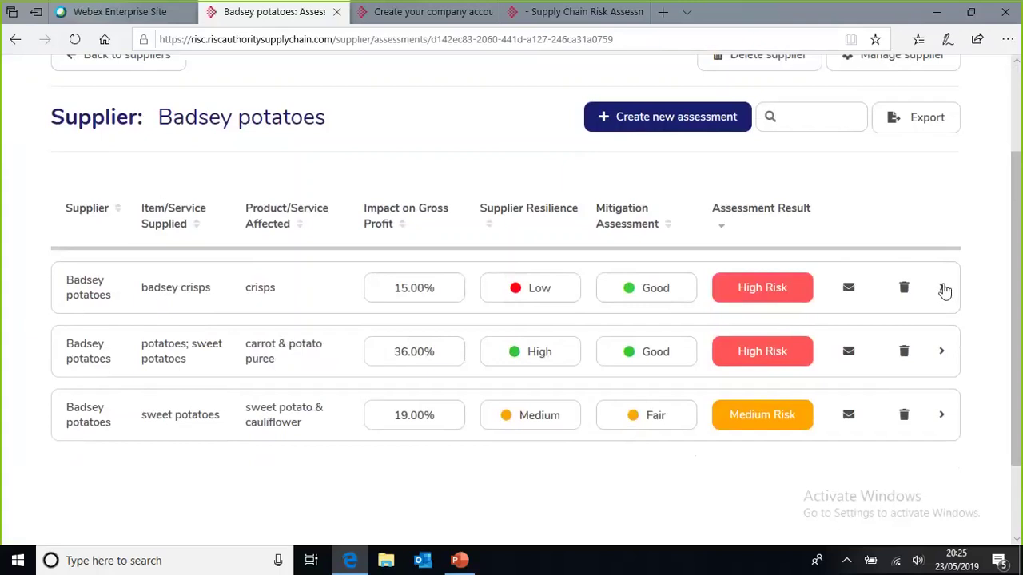
pyautogui.click(943, 288)
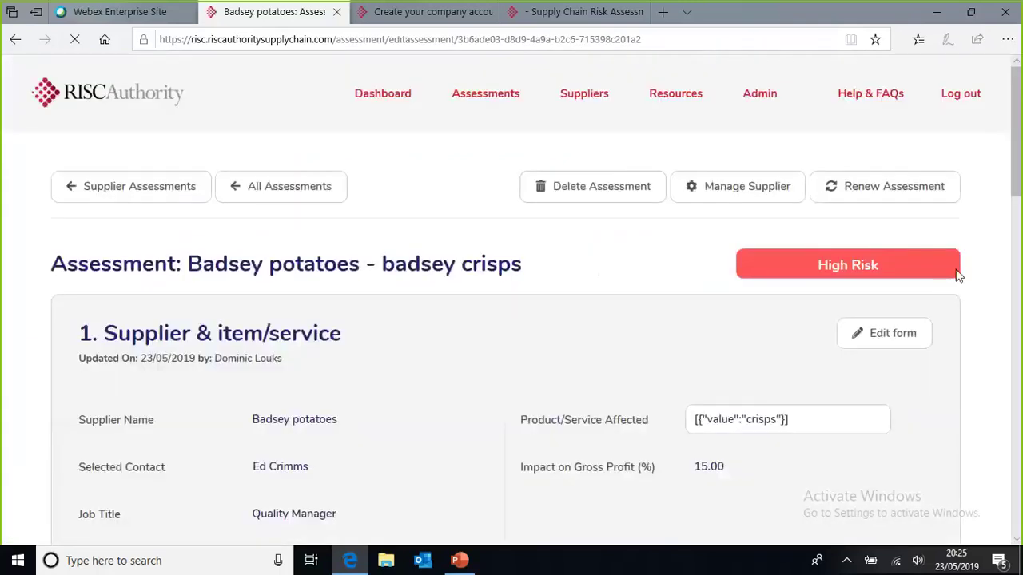
pyautogui.moveTo(1016, 148); pyautogui.dragTo(1020, 302)
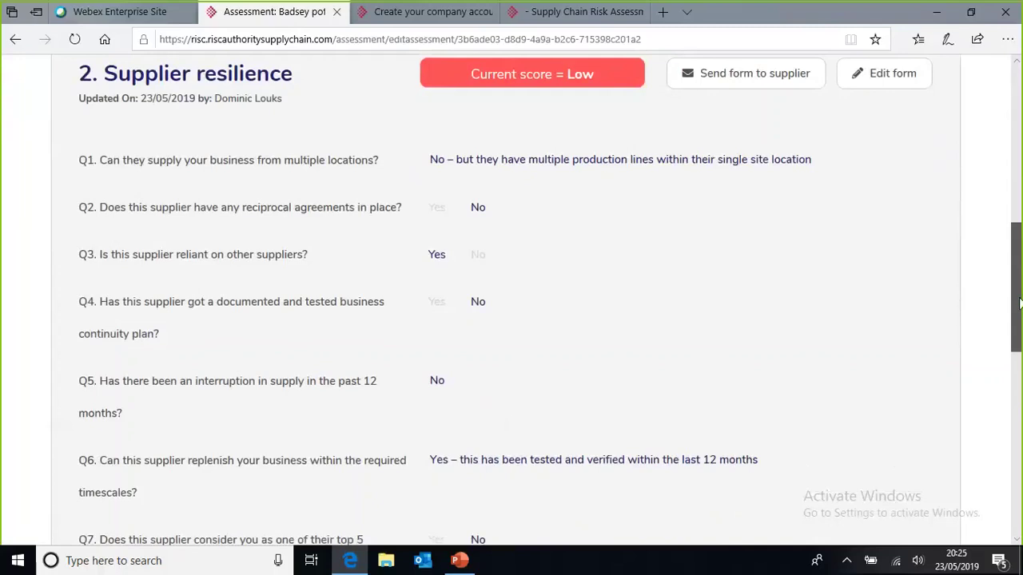
pyautogui.moveTo(1020, 302); pyautogui.dragTo(1020, 474)
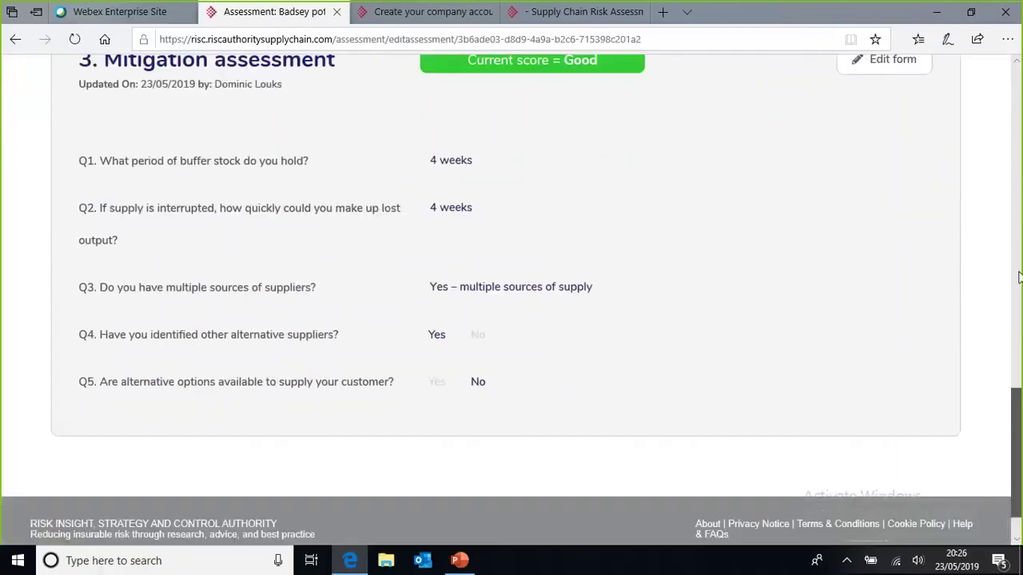
pyautogui.scroll(15, 1019, 277)
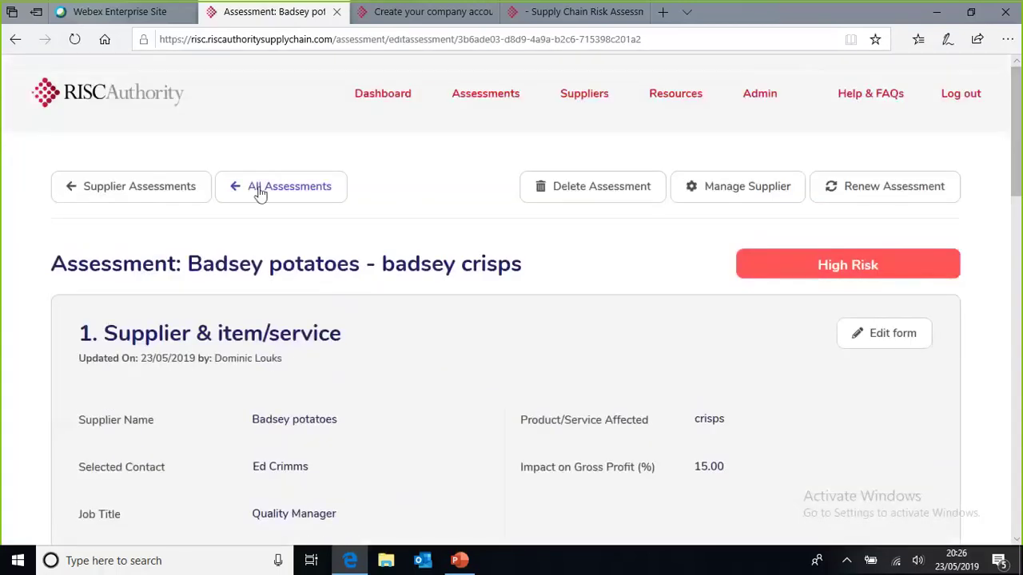
pyautogui.click(260, 194)
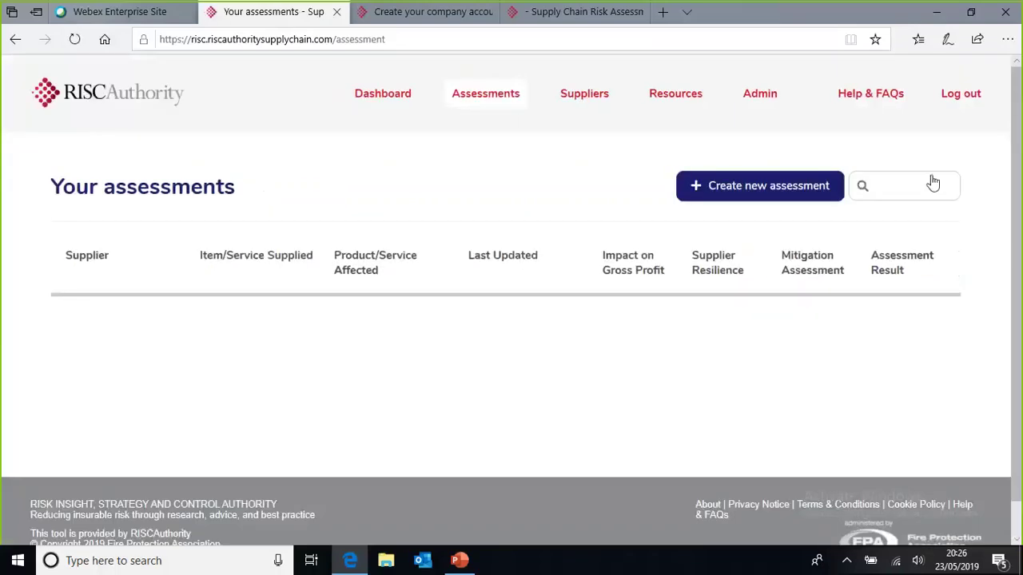
pyautogui.scroll(-1, 1020, 154)
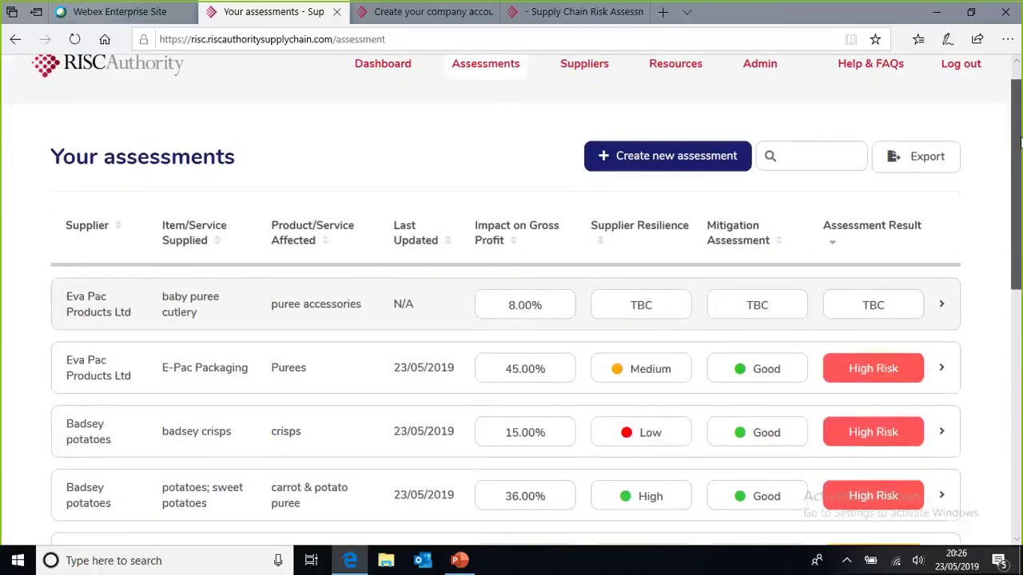
pyautogui.moveTo(1019, 154); pyautogui.dragTo(1019, 278)
pyautogui.moveTo(1019, 278); pyautogui.dragTo(1020, 216)
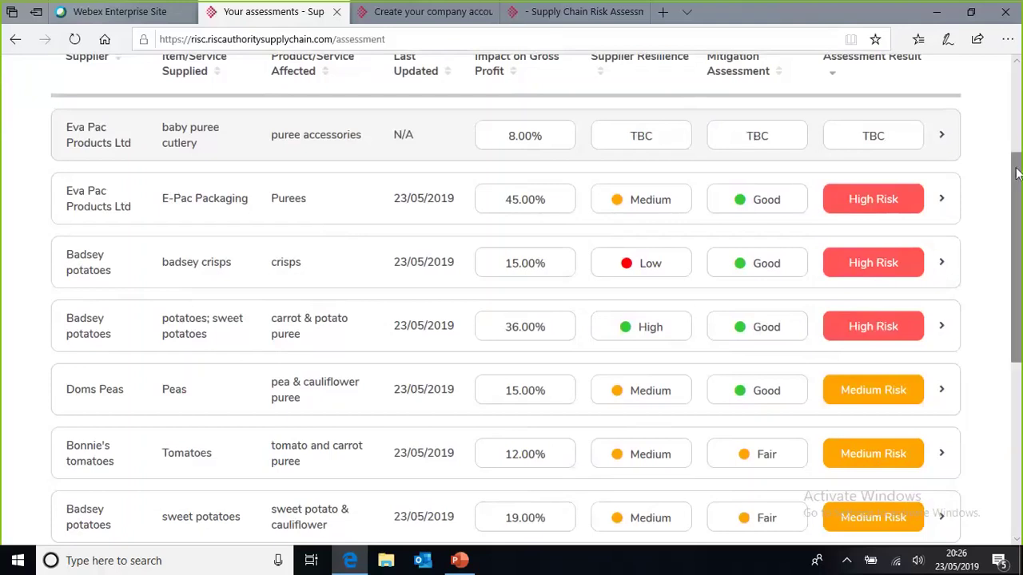
pyautogui.moveTo(1017, 174); pyautogui.dragTo(1016, 86)
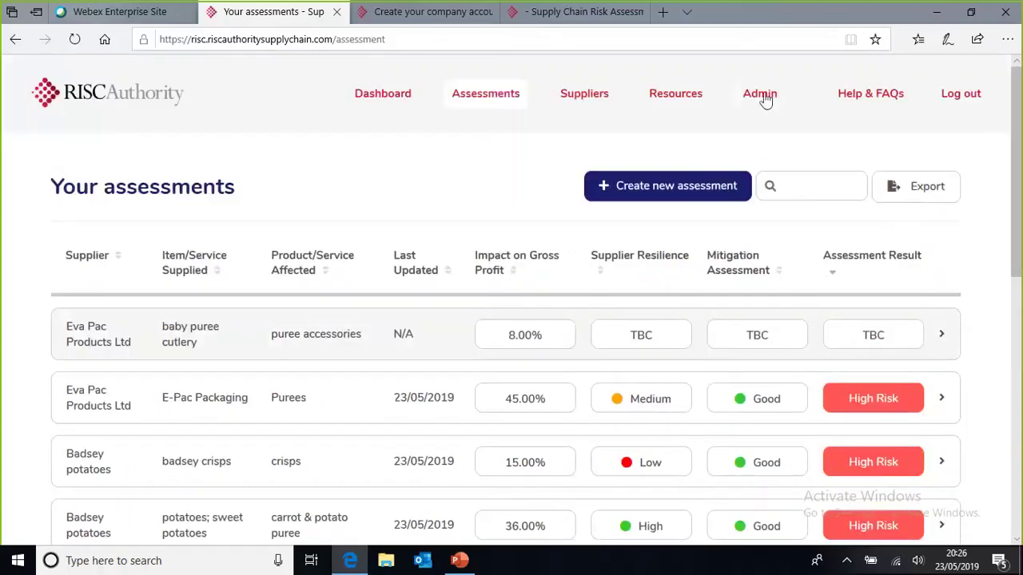
# Step: From Resources, download and open the 'A simple guide to supply chain management' PDF
pyautogui.click(664, 96)
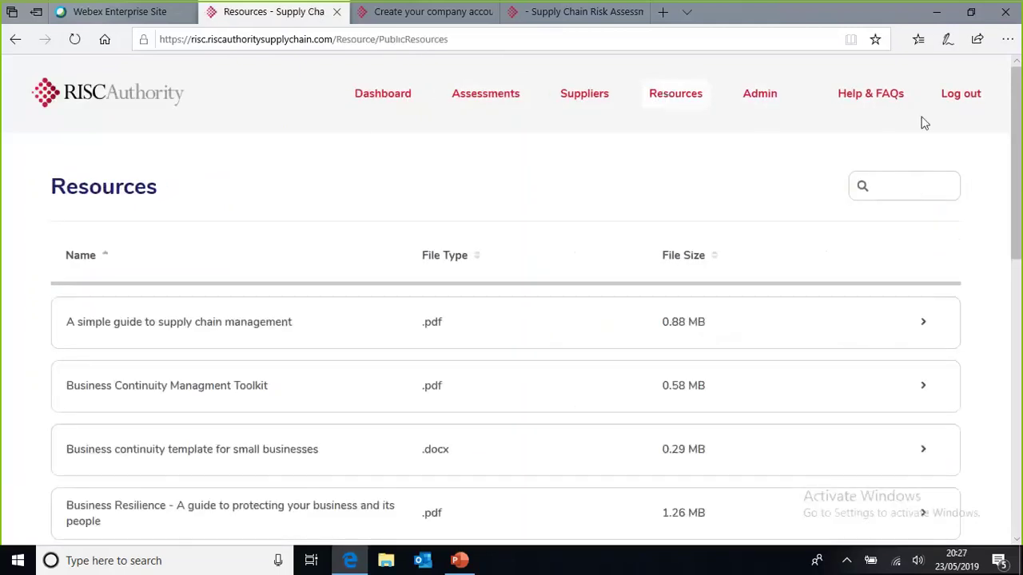
pyautogui.moveTo(1017, 130); pyautogui.dragTo(1019, 158)
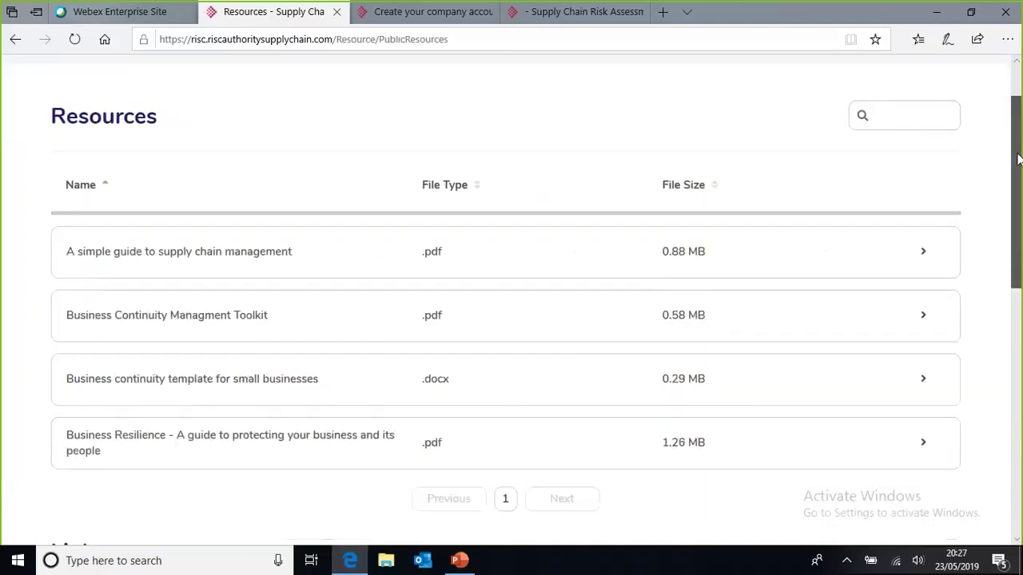
pyautogui.click(222, 255)
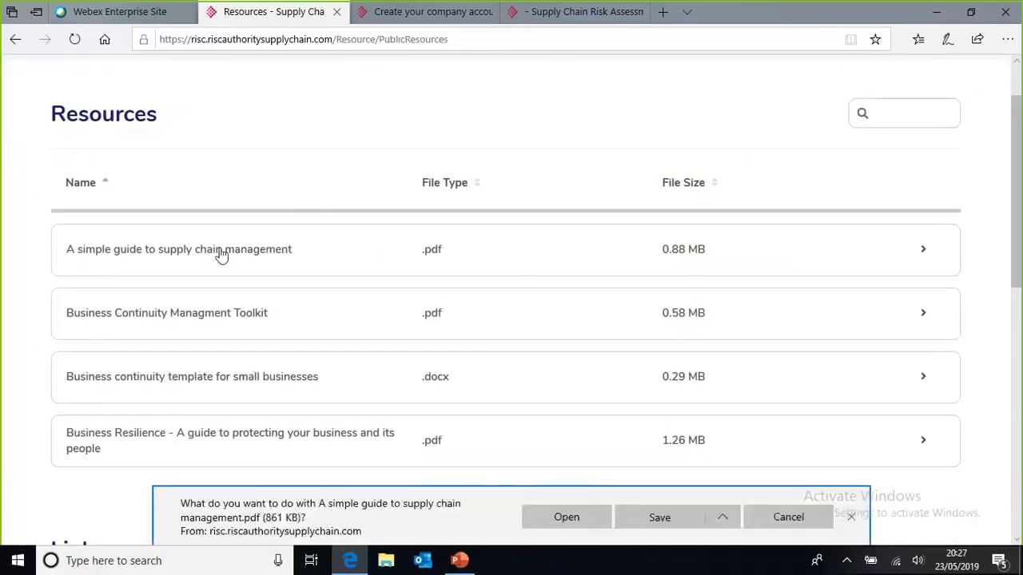
pyautogui.click(586, 517)
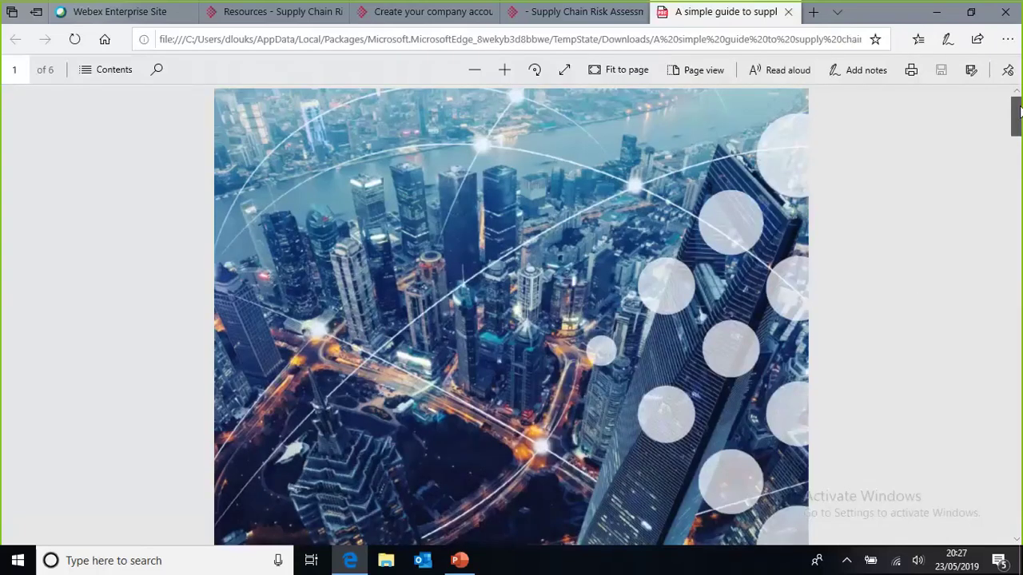
# Step: Scroll the supply chain guide to its final contact page, back toward the cover, then close its tab
pyautogui.moveTo(1020, 112); pyautogui.dragTo(1018, 292)
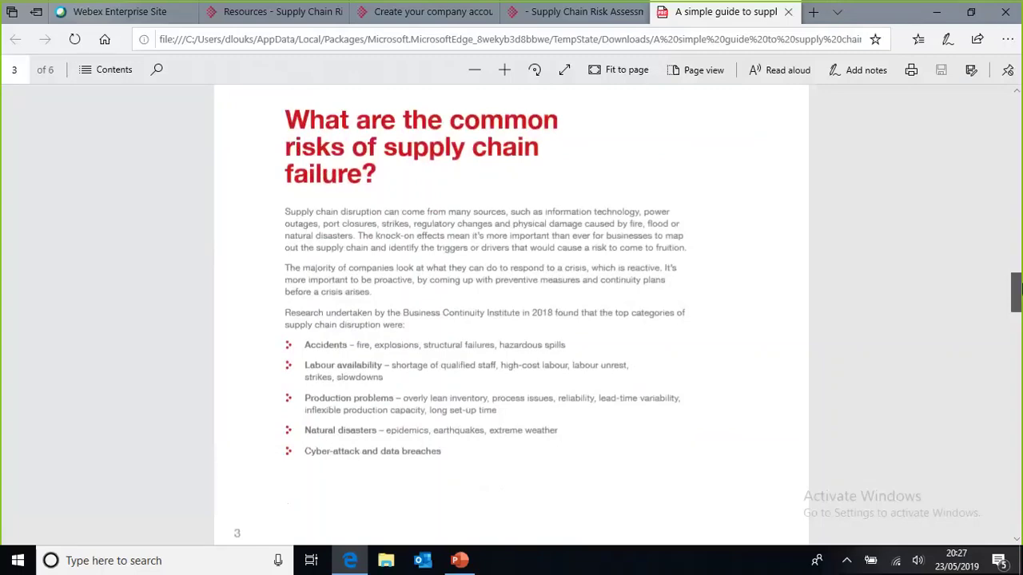
pyautogui.moveTo(1019, 290); pyautogui.dragTo(1018, 332)
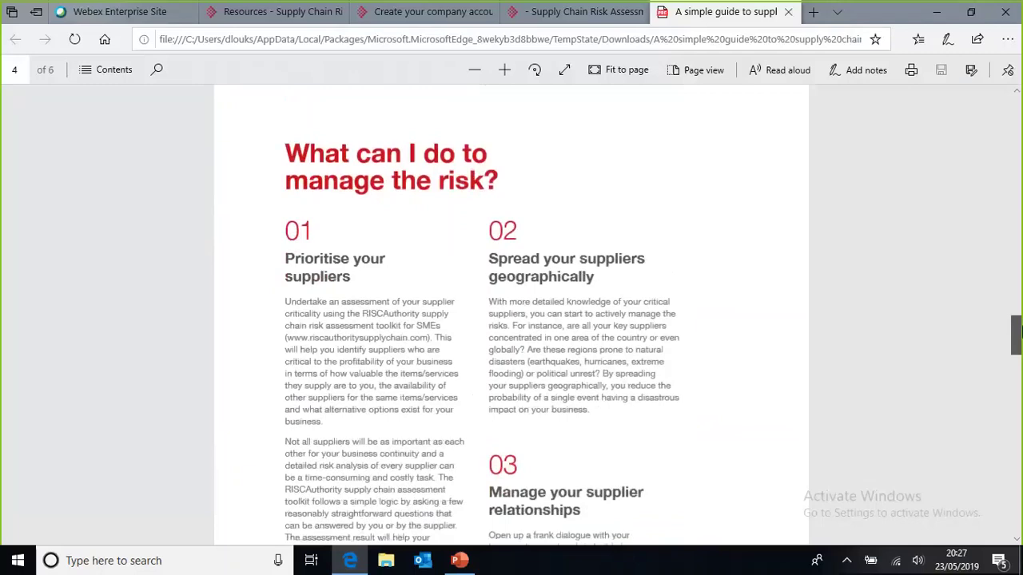
pyautogui.moveTo(1018, 332); pyautogui.dragTo(1019, 337)
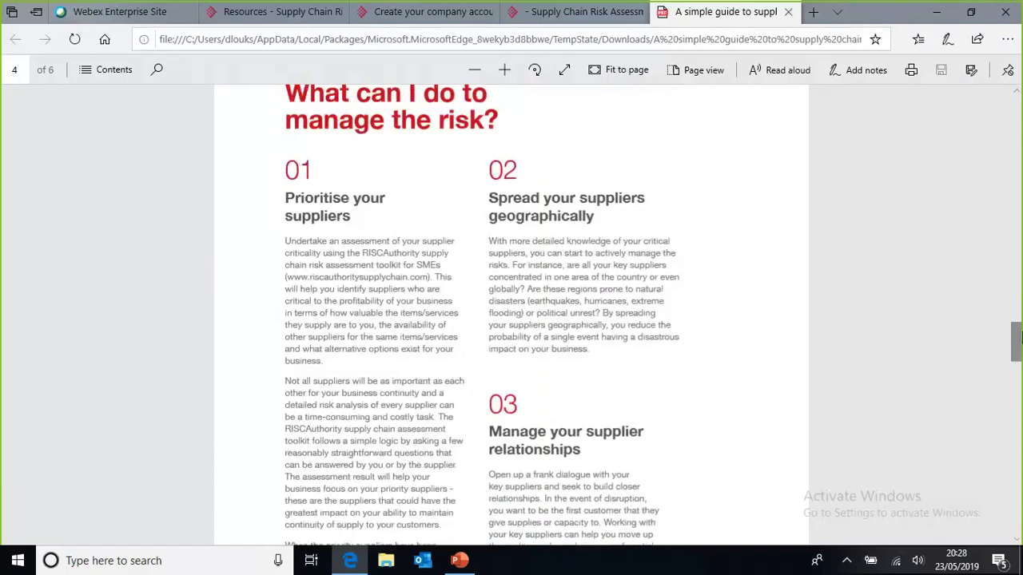
pyautogui.moveTo(1017, 340); pyautogui.dragTo(1018, 344)
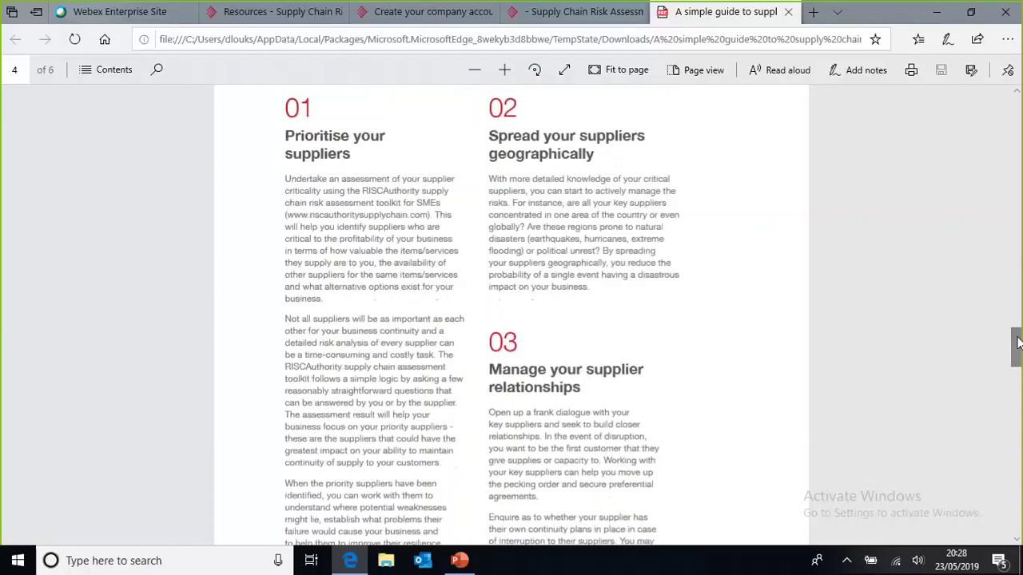
pyautogui.moveTo(1017, 342); pyautogui.dragTo(1019, 377)
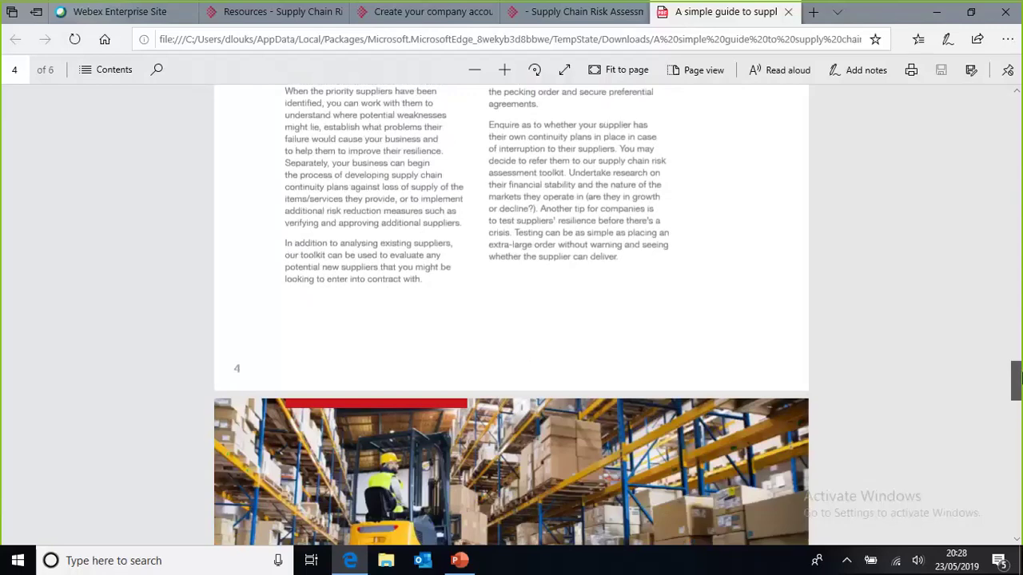
pyautogui.moveTo(1019, 377); pyautogui.dragTo(1019, 361)
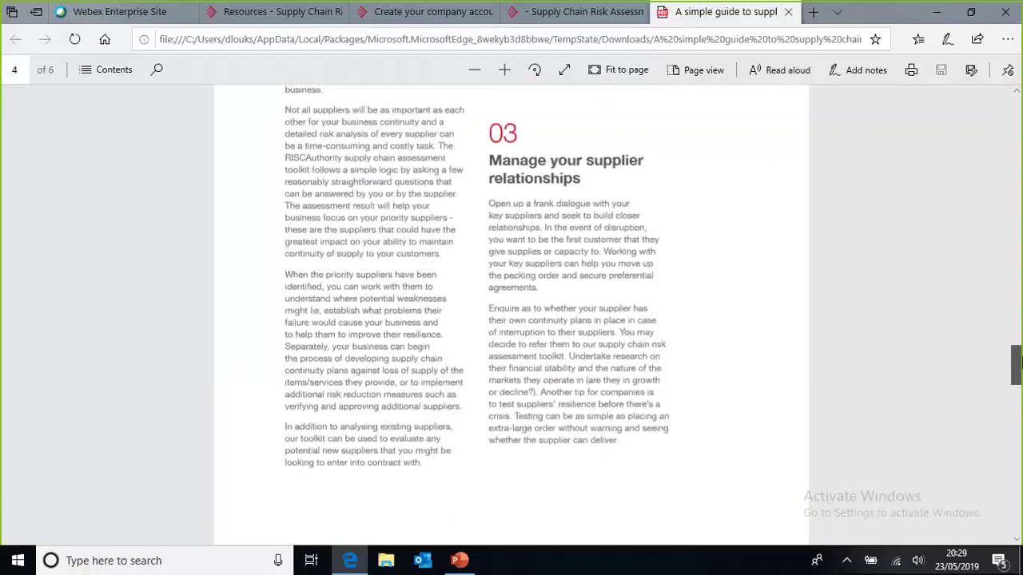
pyautogui.moveTo(1016, 362); pyautogui.dragTo(1016, 415)
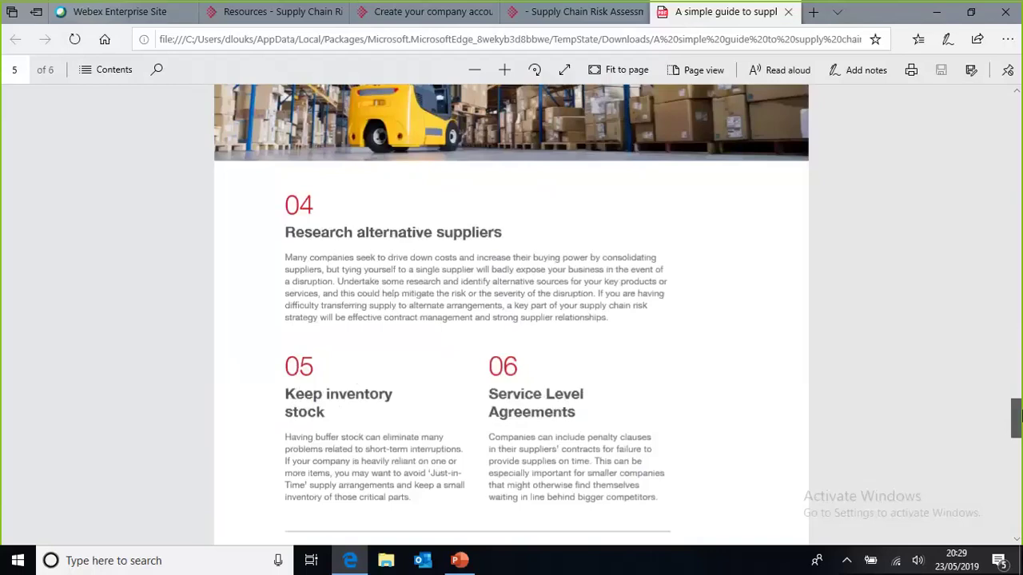
pyautogui.moveTo(1016, 416); pyautogui.dragTo(1017, 428)
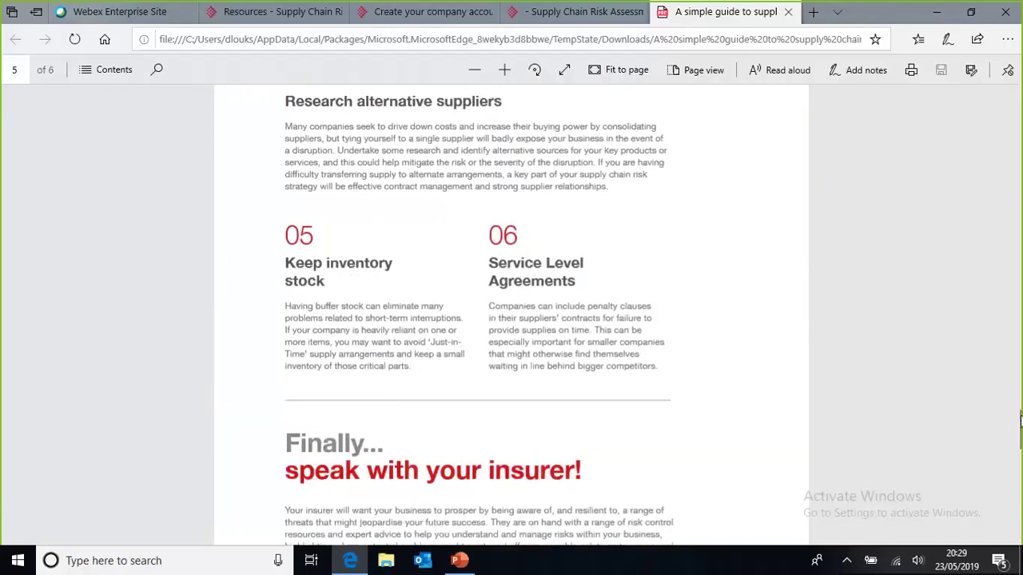
pyautogui.scroll(-5, 1019, 423)
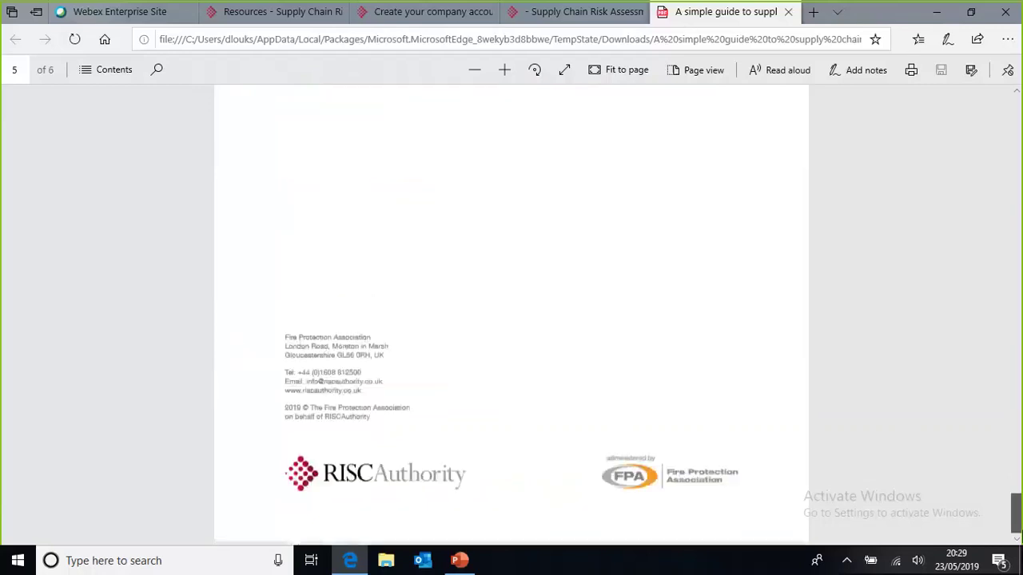
pyautogui.scroll(10, 1019, 240)
pyautogui.scroll(10, 1019, 162)
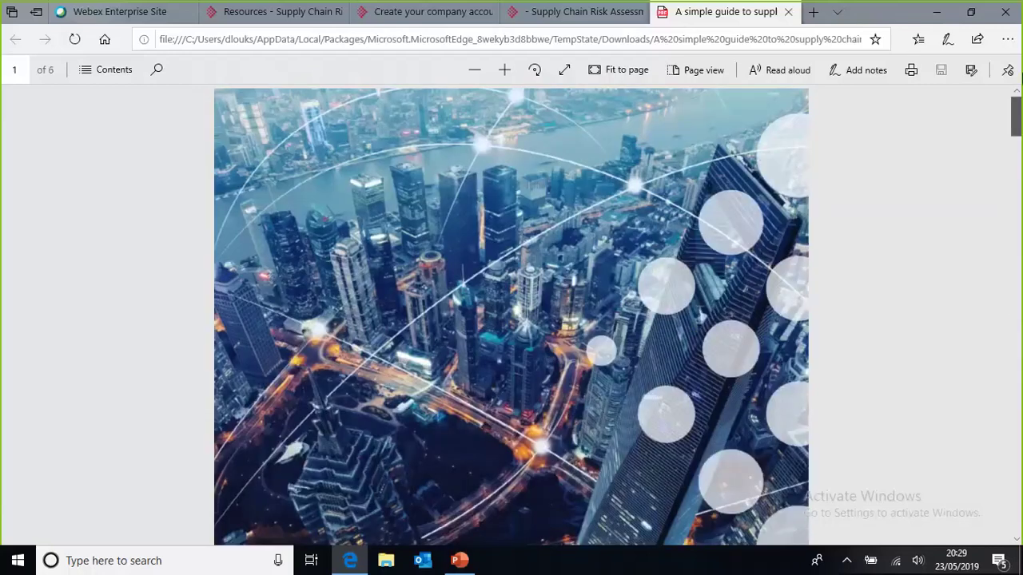
pyautogui.click(789, 14)
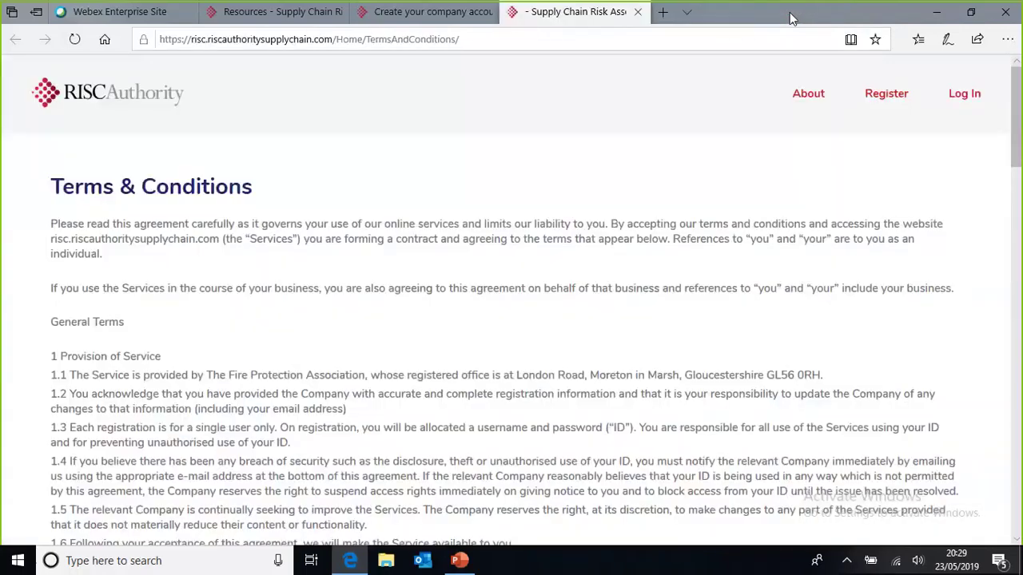
# Step: Go from the Create account page back to the Resources list, then minimize and restore Edge
pyautogui.click(390, 16)
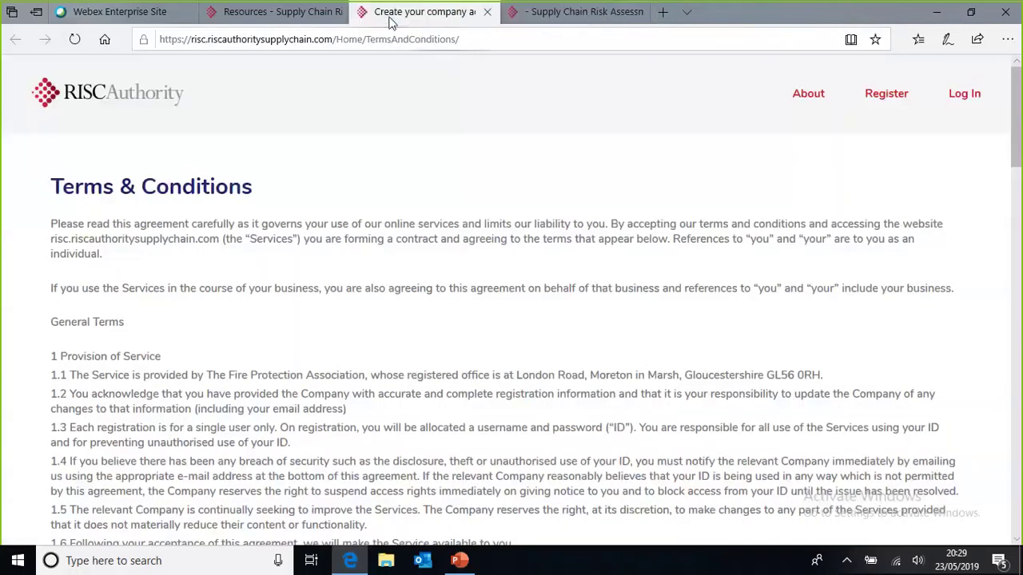
pyautogui.click(280, 14)
pyautogui.scroll(1, 1017, 178)
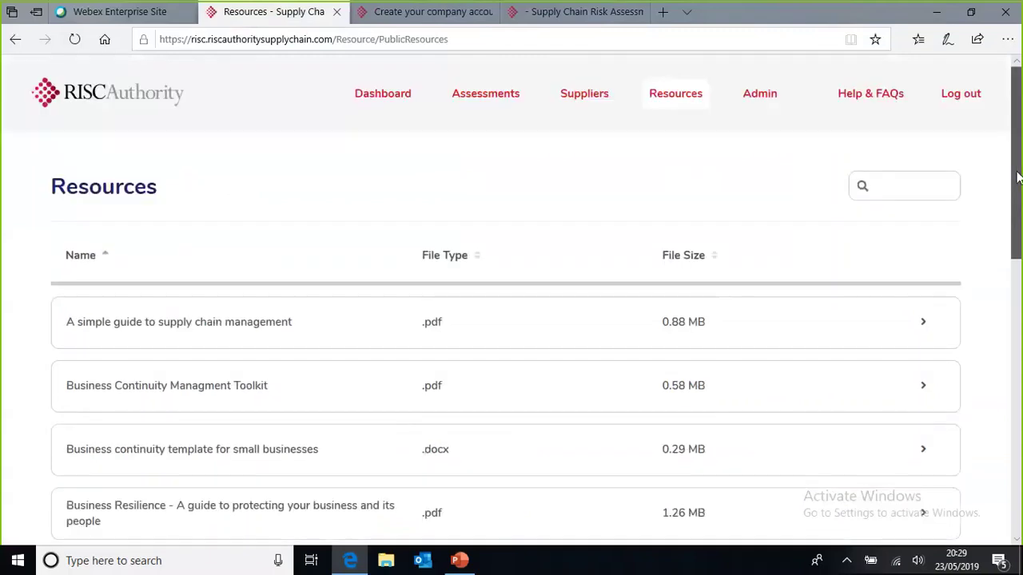
pyautogui.click(937, 12)
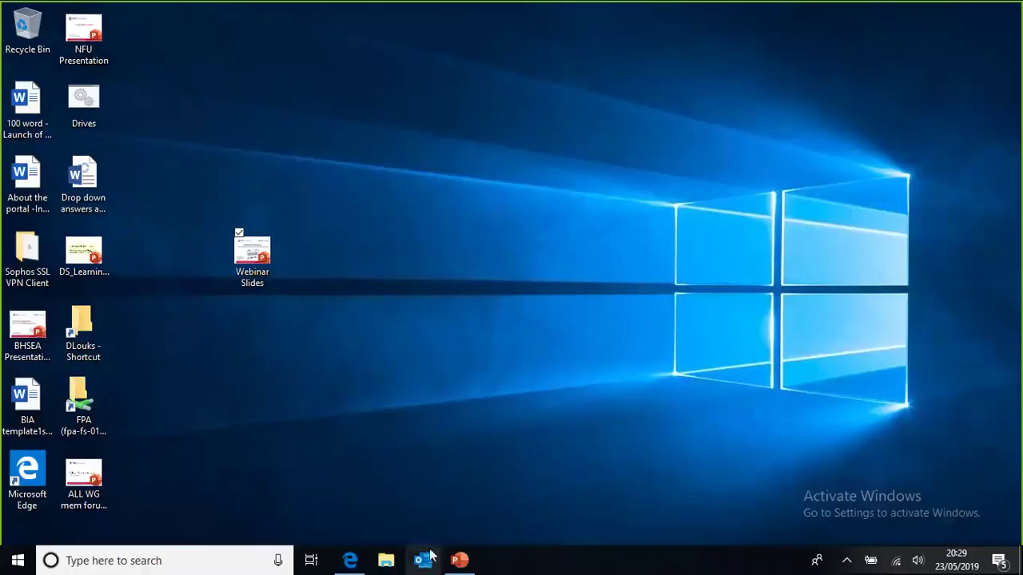
pyautogui.moveTo(351, 559)
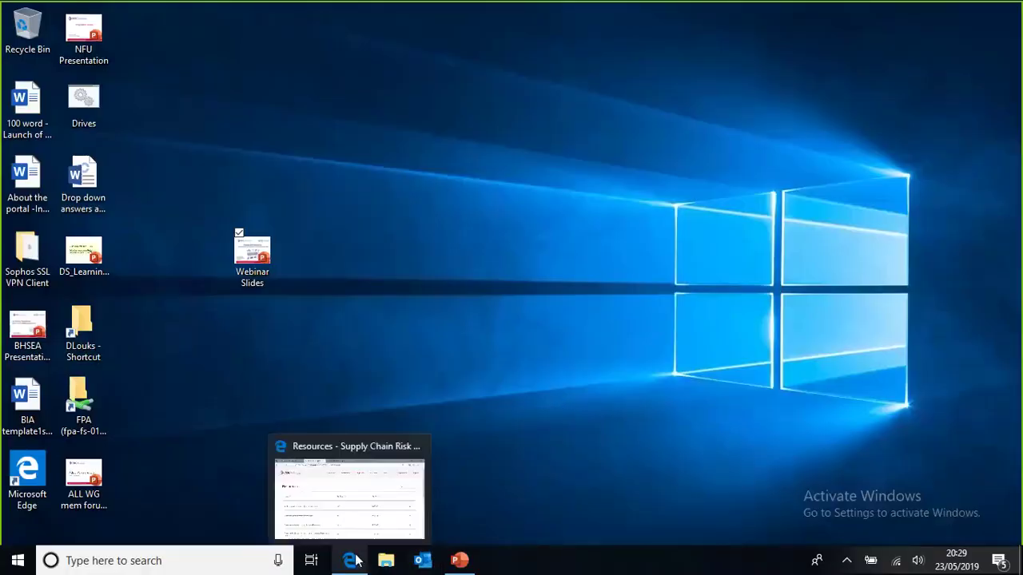
pyautogui.click(346, 477)
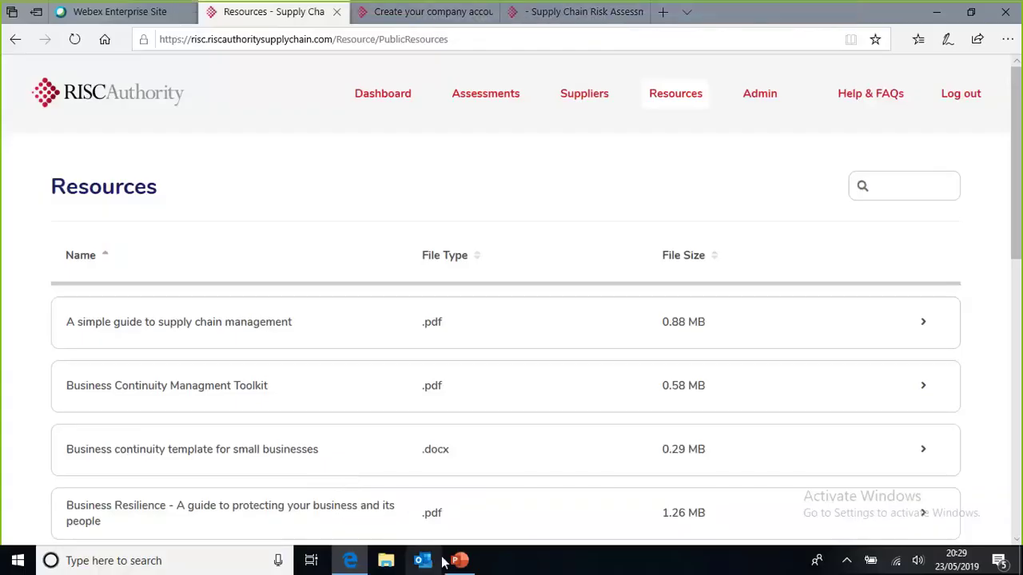
# Step: Resume the webinar slide show through Dashboard, Supplier set-up, Gross Profit and ASSESSMENT Worksheet slides
pyautogui.click(460, 562)
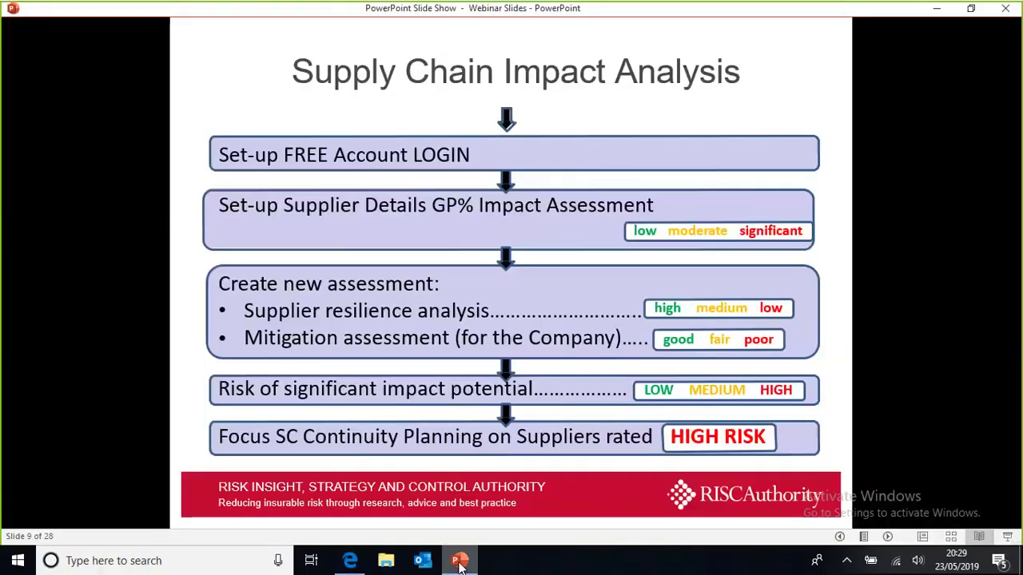
pyautogui.press('Right')
pyautogui.press('Right')
pyautogui.press('Right')
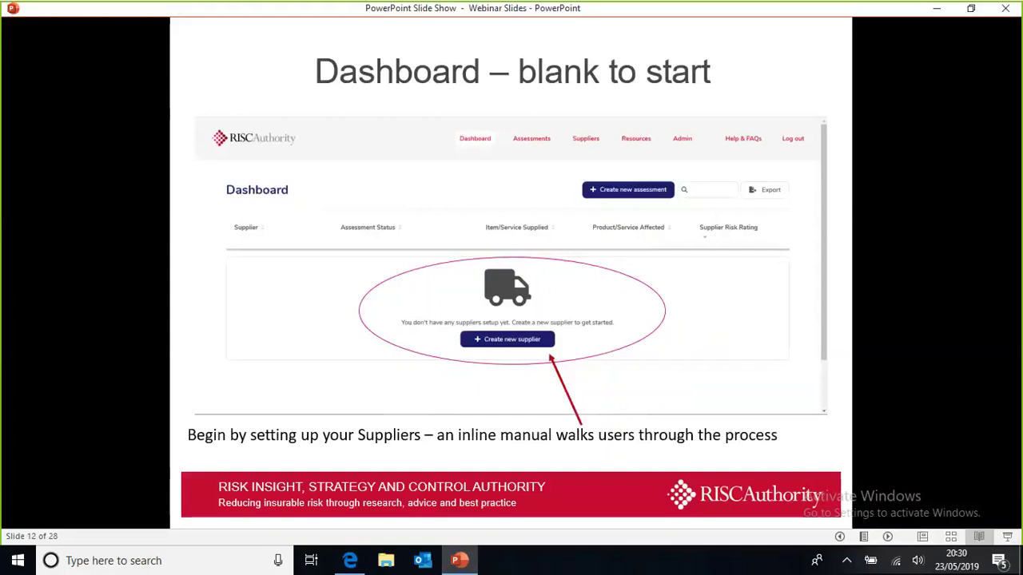
pyautogui.press('Right')
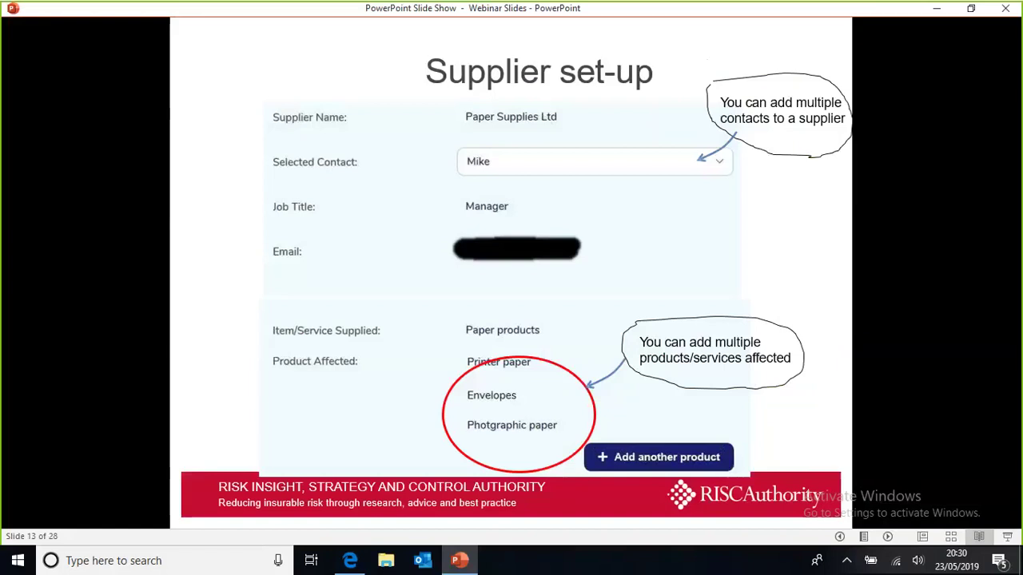
pyautogui.press('Right')
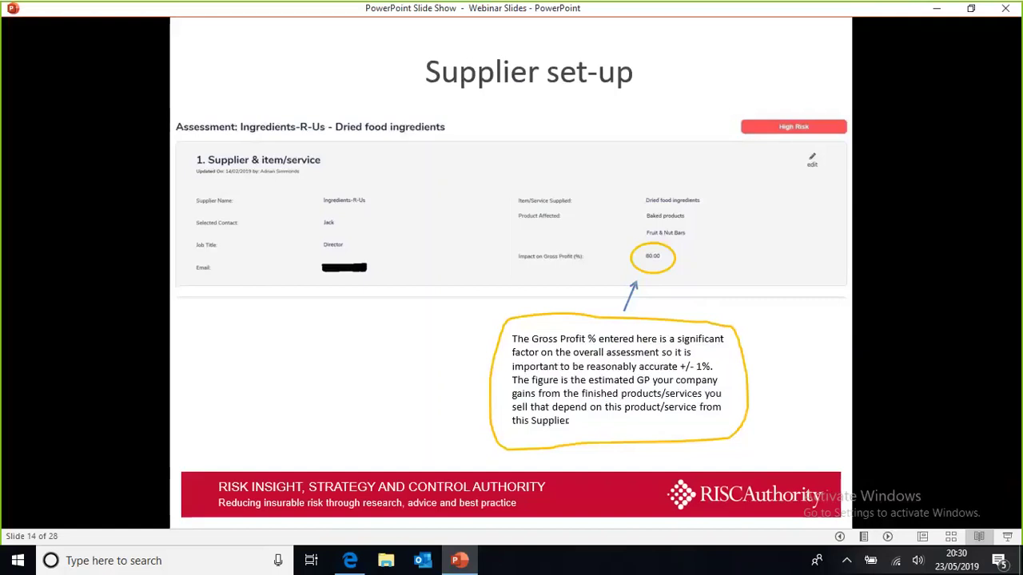
pyautogui.press('Right')
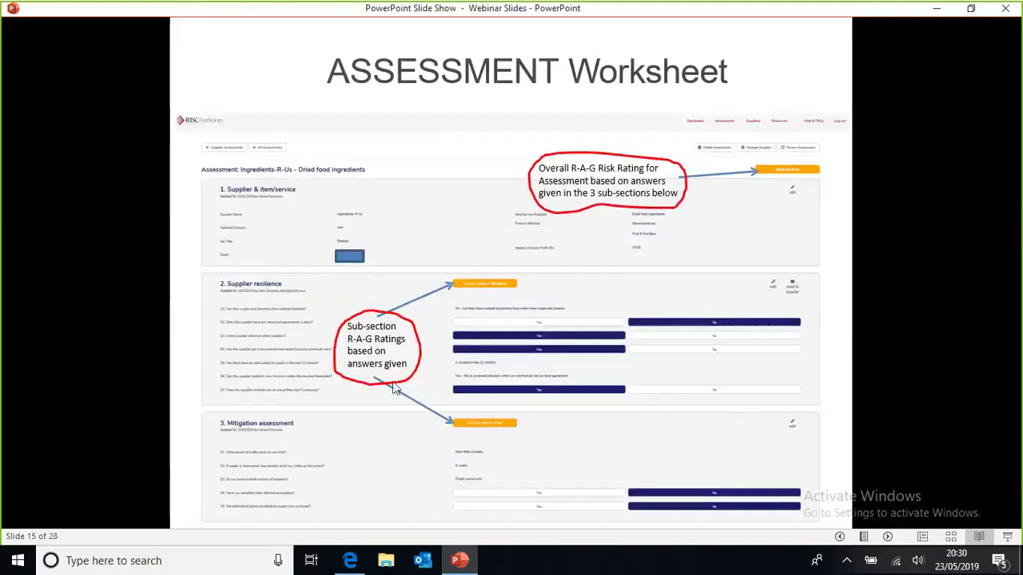
# Step: Reveal the edit and Supplier Resilience callouts, then advance to 'Impact Assessment – Gross Profit'
pyautogui.click(414, 444)
pyautogui.click(414, 444)
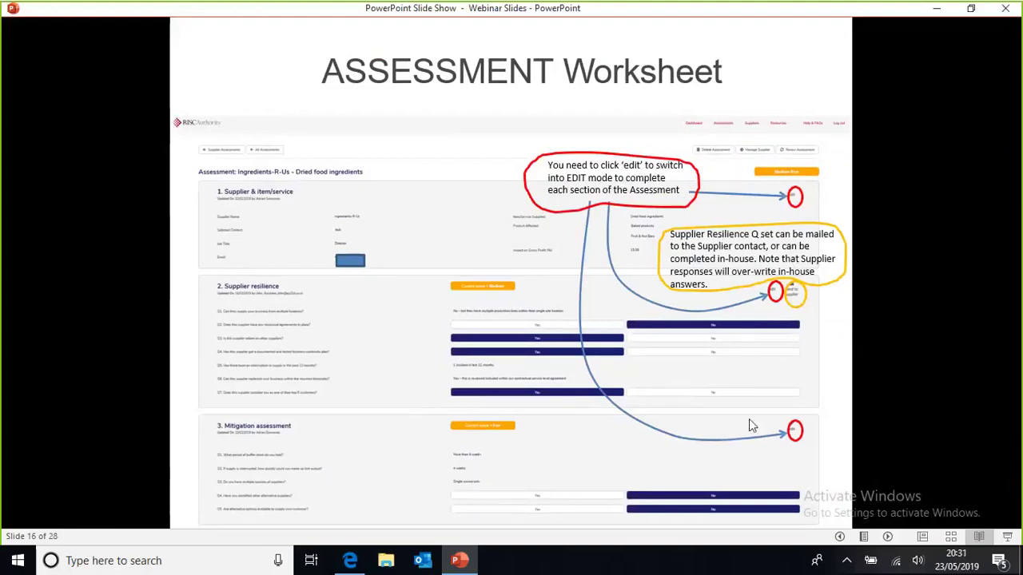
pyautogui.press('Right')
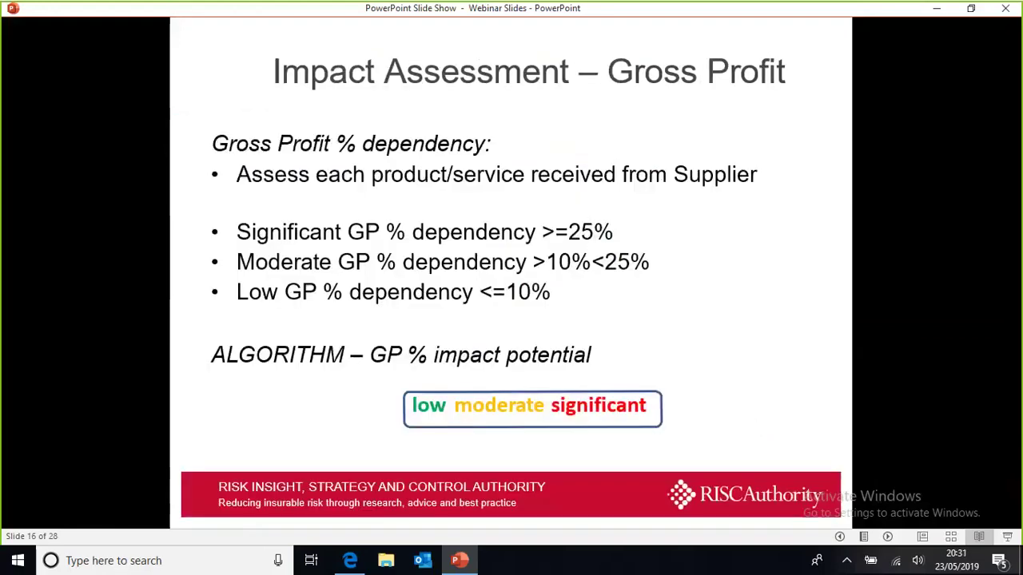